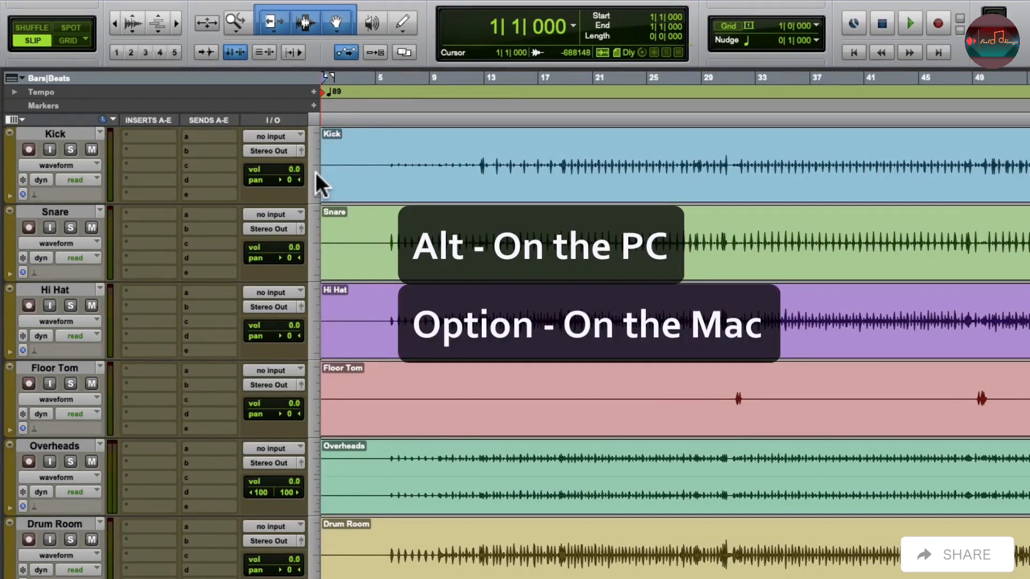
Set the height of all tracks to extreme and display the Clip Gain Line and Clip Gain Info on the clips.
click(316, 172)
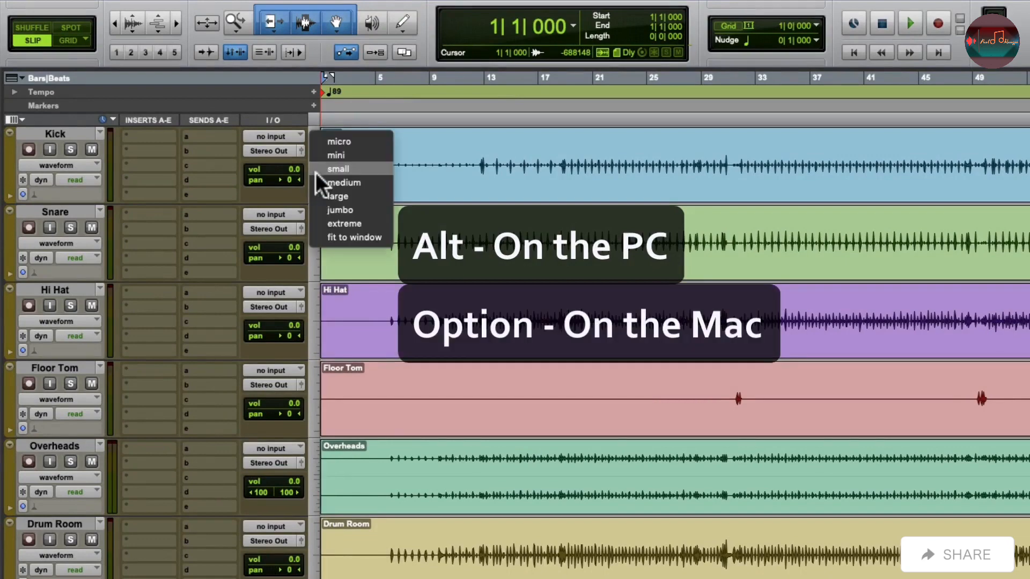
alt+click(313, 223)
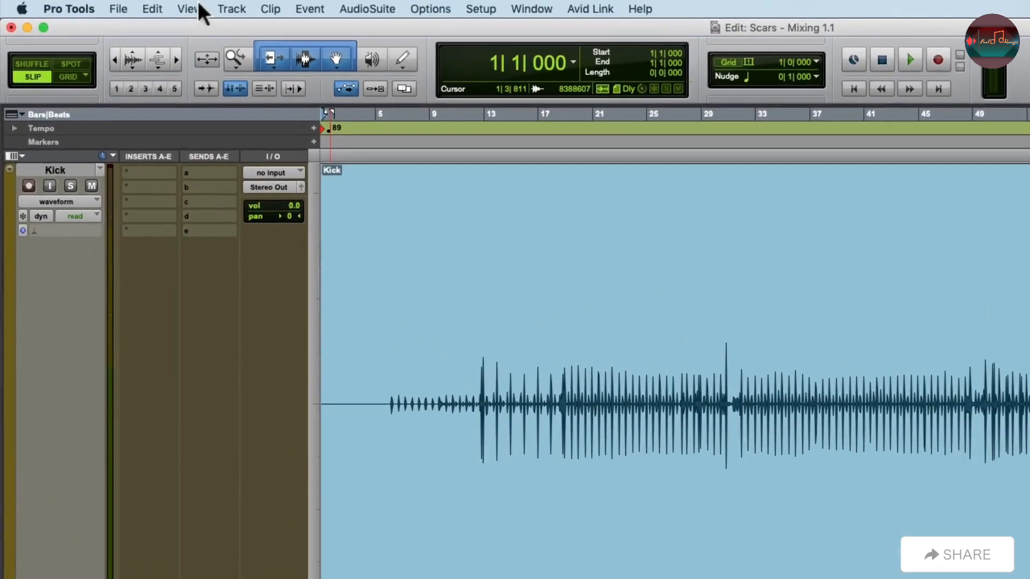
click(202, 10)
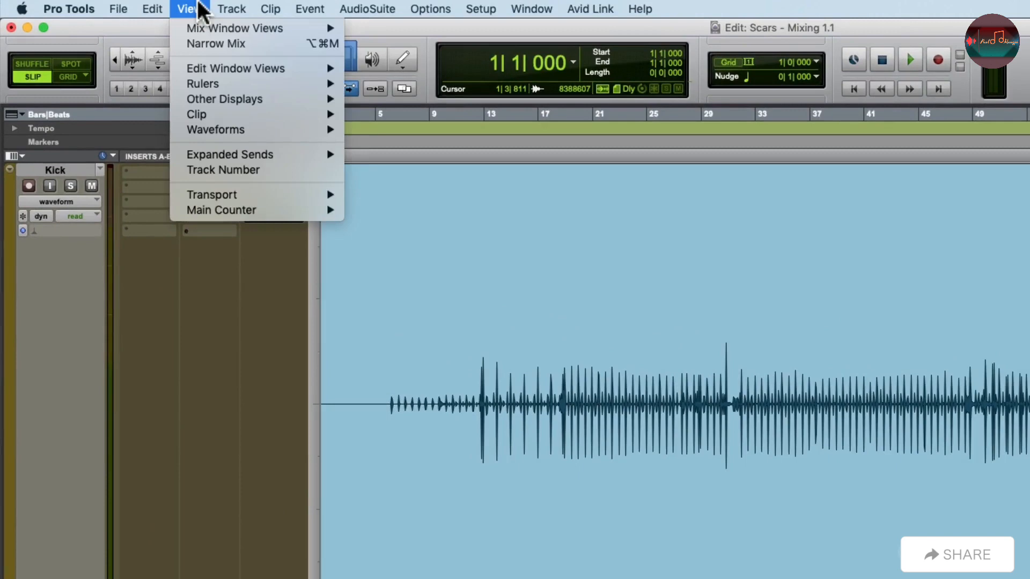
mouse_move(180, 113)
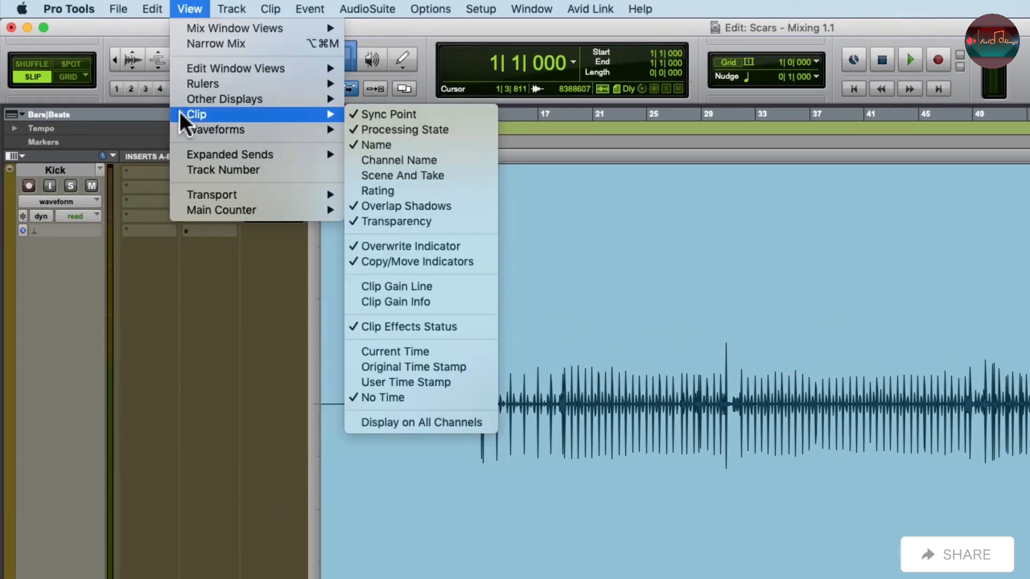
click(354, 287)
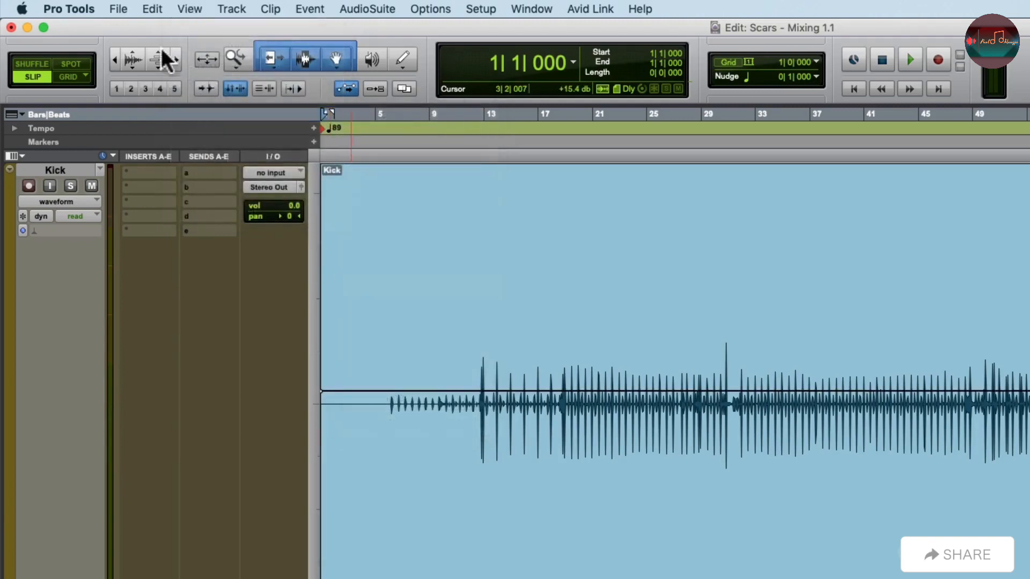
click(188, 9)
mouse_move(188, 113)
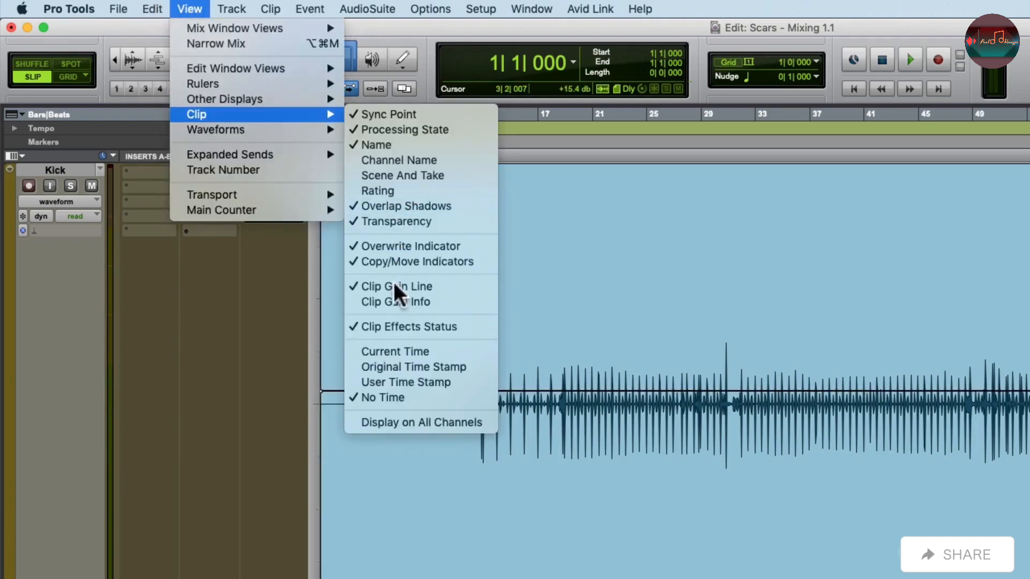
click(355, 304)
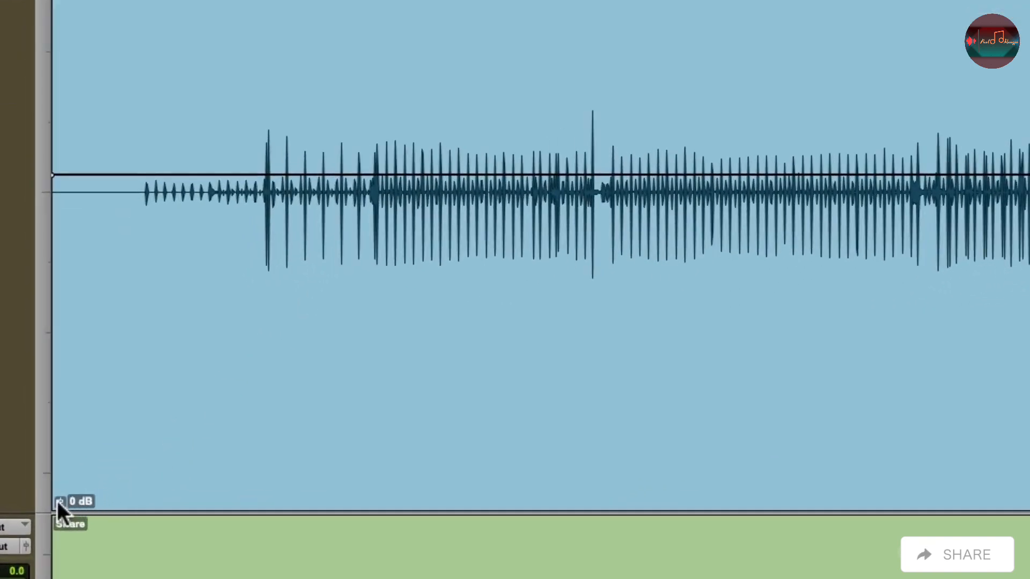
Raise the clip gain of the Kick clip to +10.5 dB and of the Snare clip to +8.2 dB.
mouse_move(57, 501)
mouse_down()
mouse_move(59, 486)
mouse_move(58, 503)
mouse_up()
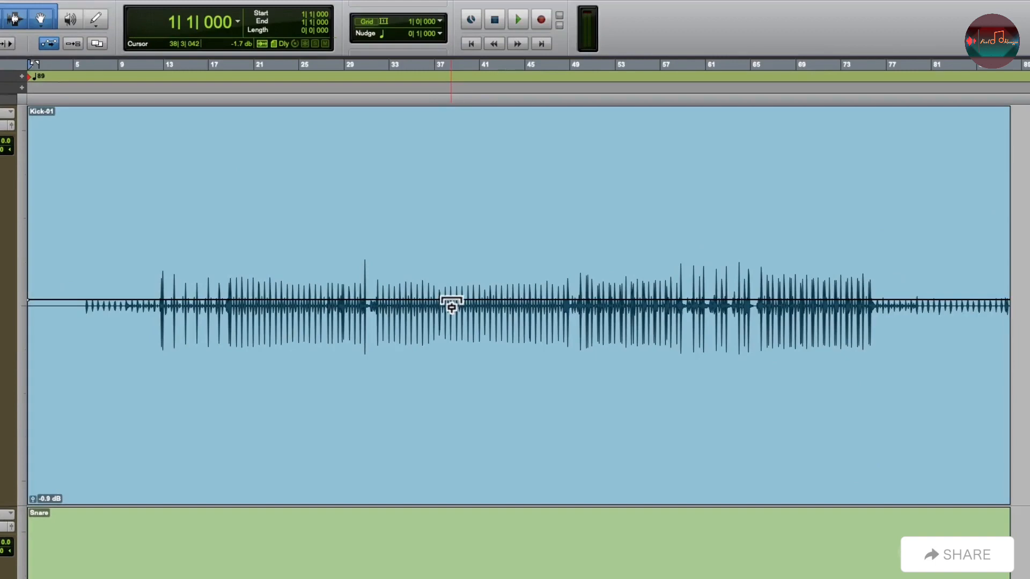
drag(451, 301, 451, 238)
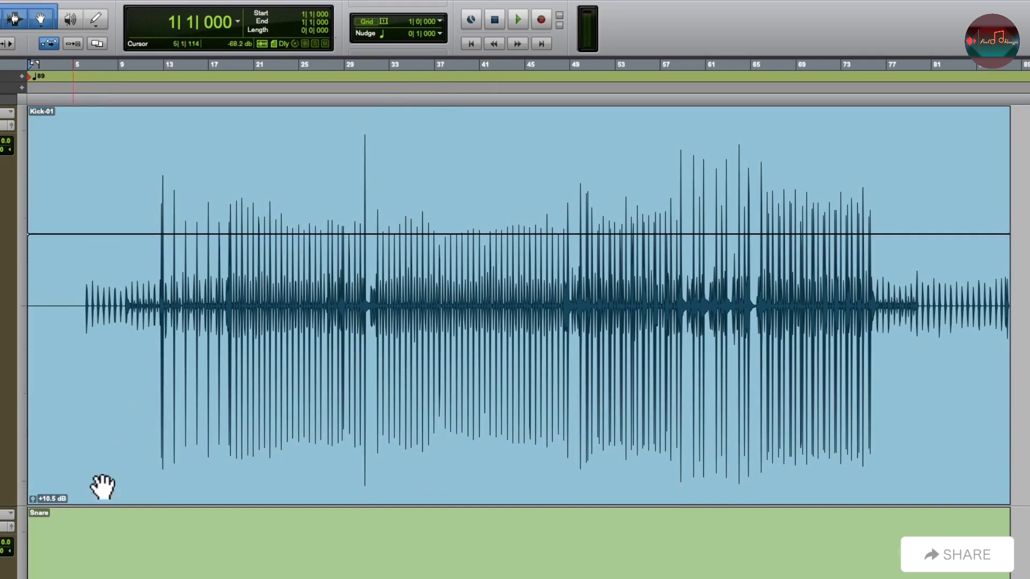
scroll(405, 410, down, 5)
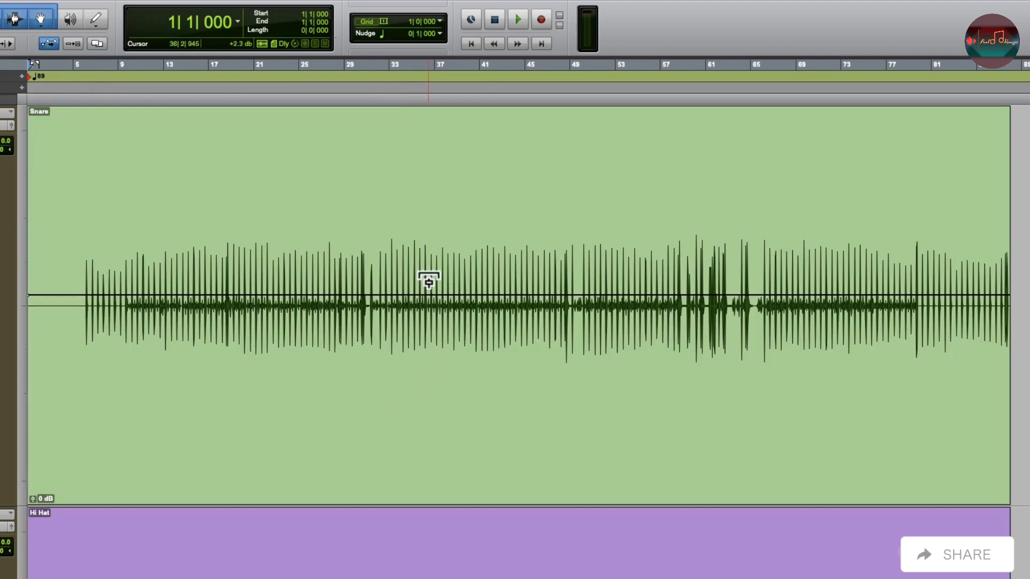
drag(428, 290, 431, 250)
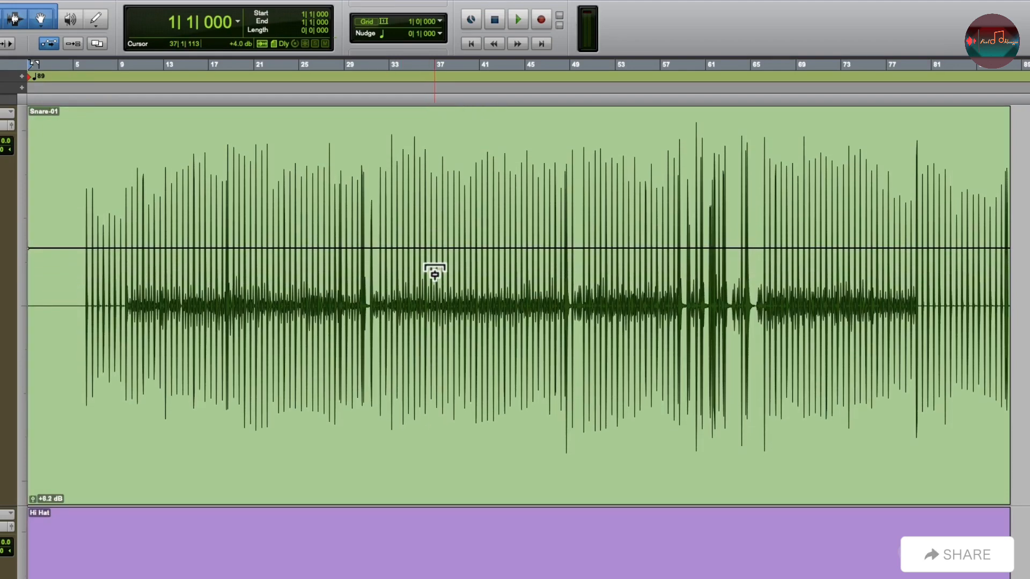
Raise the clip gain of the Hi Hat clip to +1.8 dB and of the Floor Tom clip to +10.9 dB.
scroll(435, 272, down, 5)
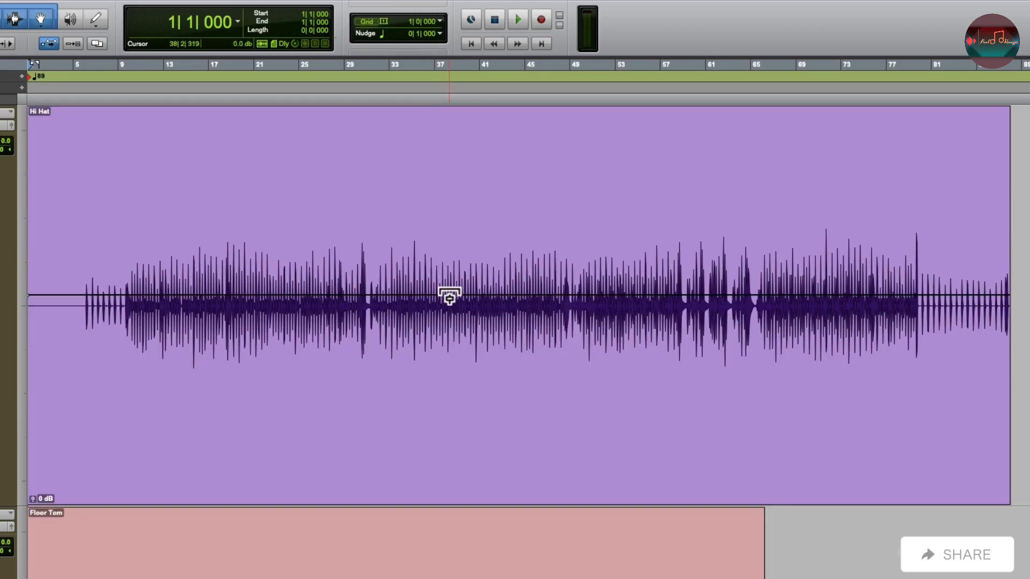
drag(450, 296, 458, 234)
scroll(439, 287, down, 5)
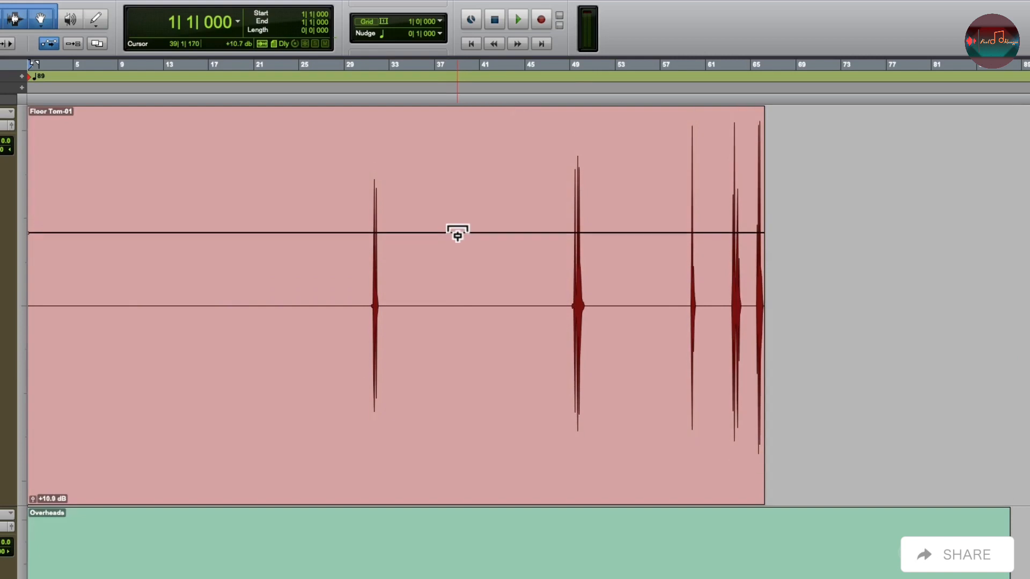
Raise the Overheads clip gain to +9.0 dB and increase the Drum Room clip's gain for a larger waveform.
scroll(458, 234, down, 5)
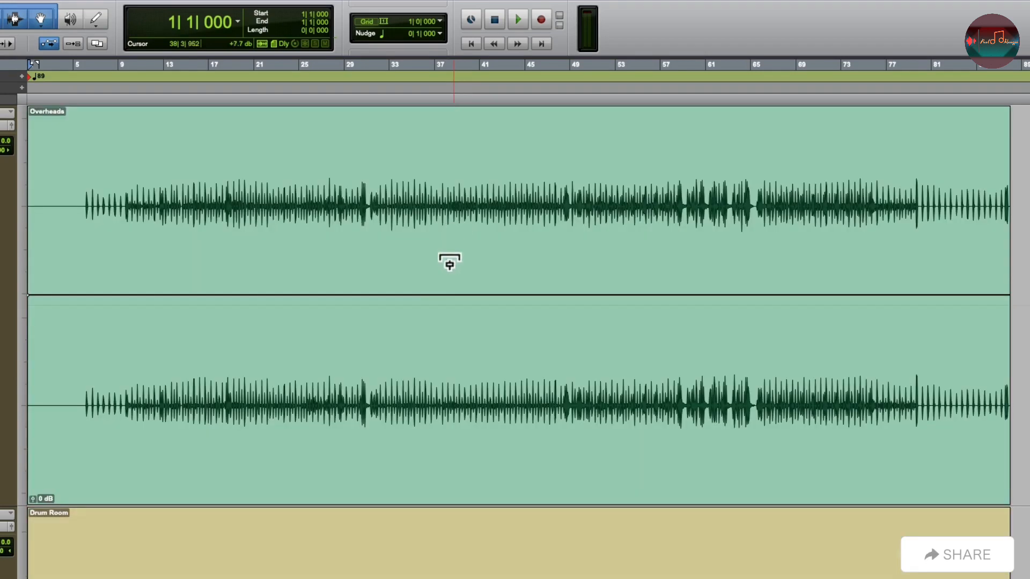
drag(436, 294, 438, 246)
scroll(439, 254, down, 5)
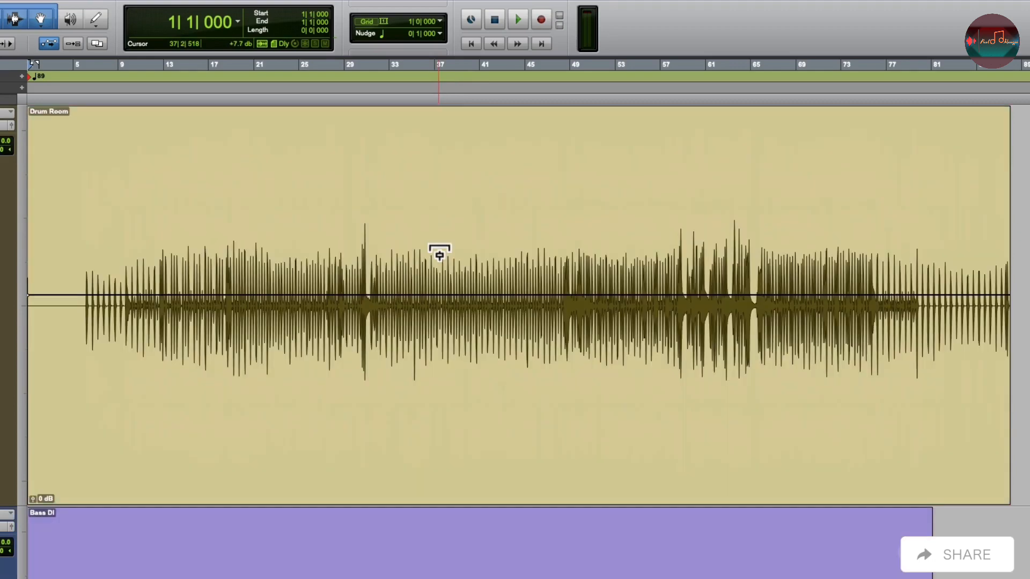
drag(444, 309, 425, 210)
Increase the Acoustic Gt clip's gain and set the Electric Guitar clip gain to +9.0 dB.
scroll(439, 269, down, 5)
scroll(429, 242, down, 5)
scroll(425, 212, down, 5)
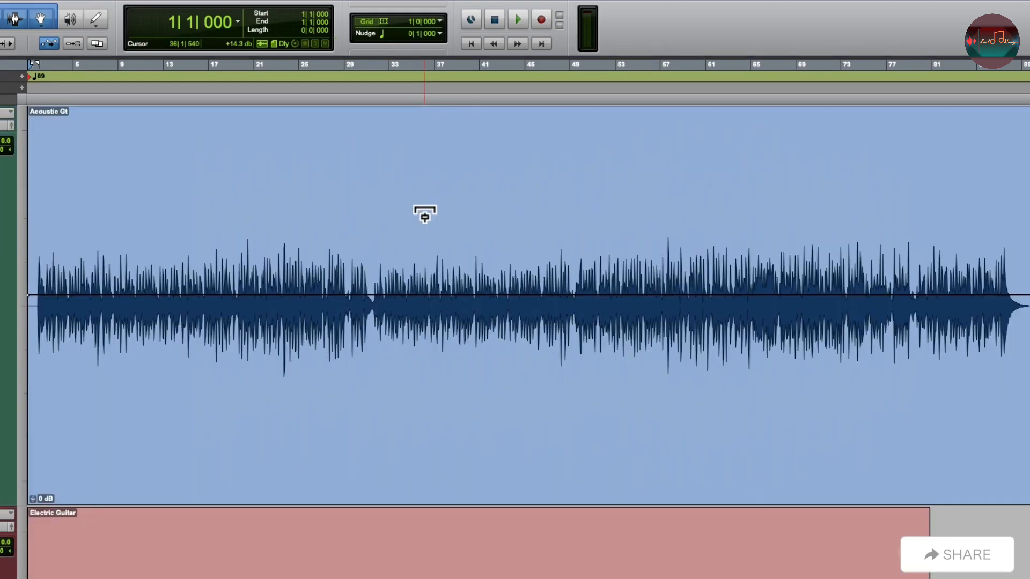
drag(423, 269, 420, 225)
scroll(420, 224, down, 5)
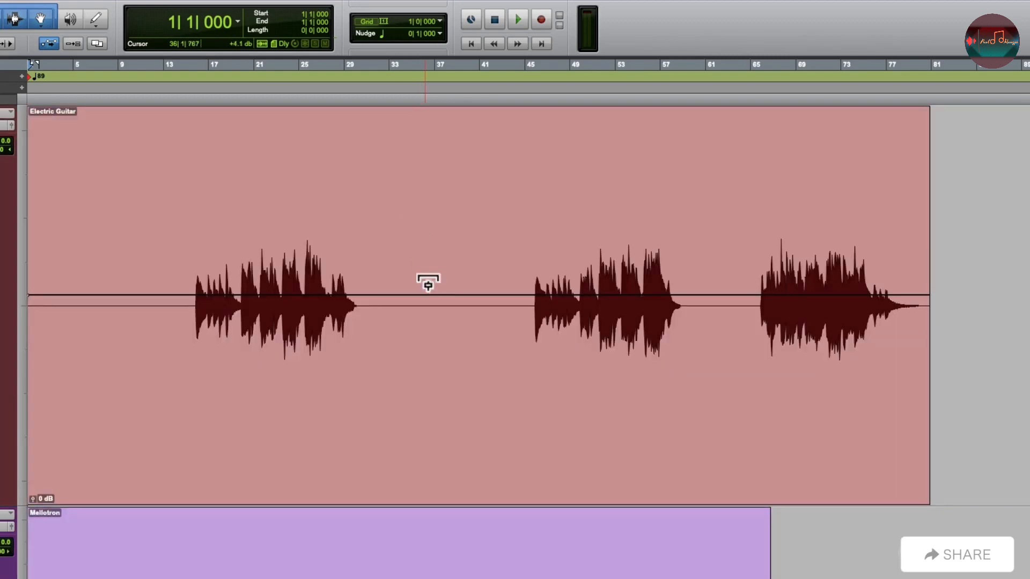
drag(429, 289, 429, 238)
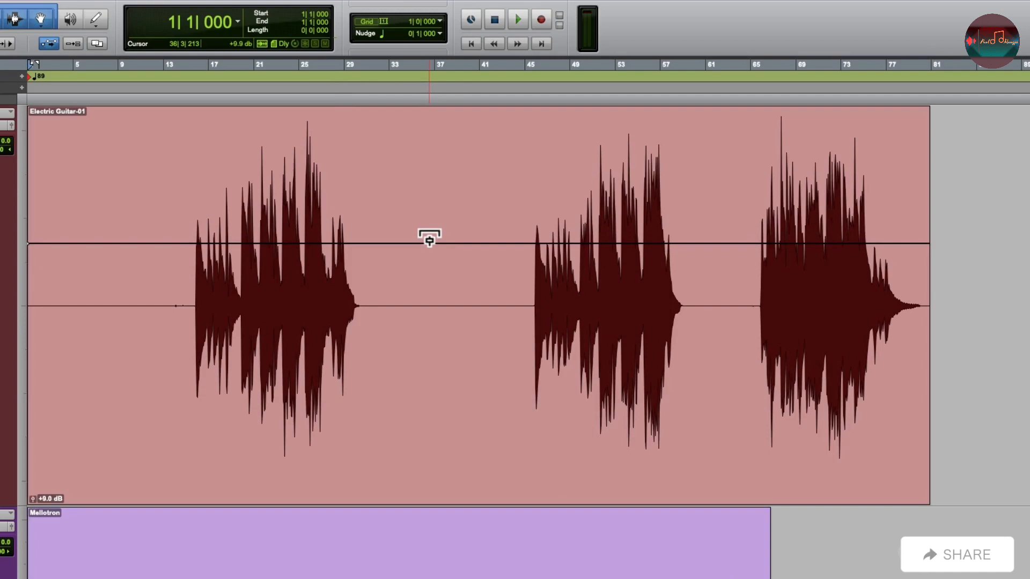
Increase the Mellotron clip's gain and set the Piano clip gain to +9.0 dB.
scroll(430, 238, down, 1)
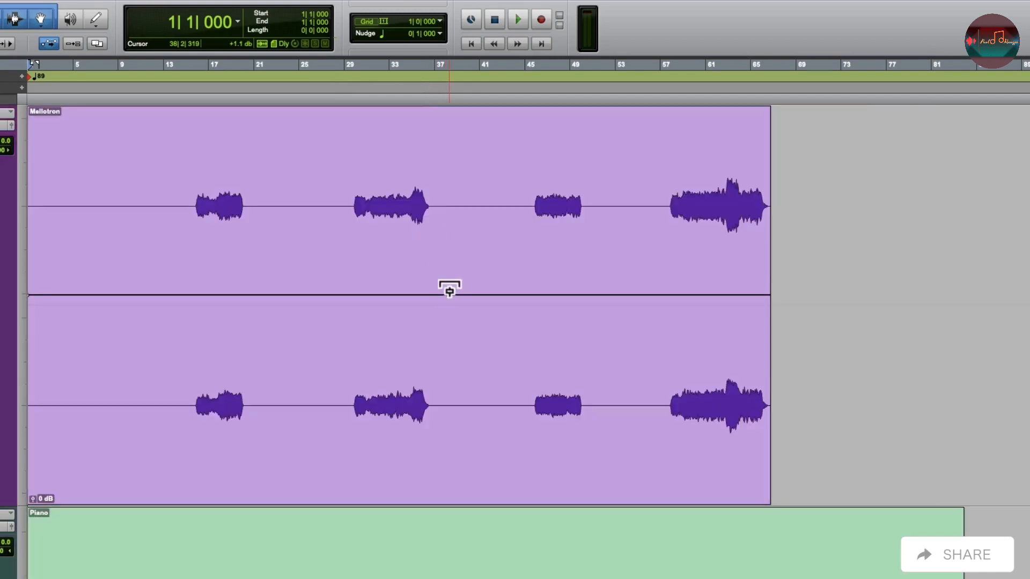
drag(448, 289, 451, 230)
scroll(451, 232, down, 1)
drag(449, 274, 450, 226)
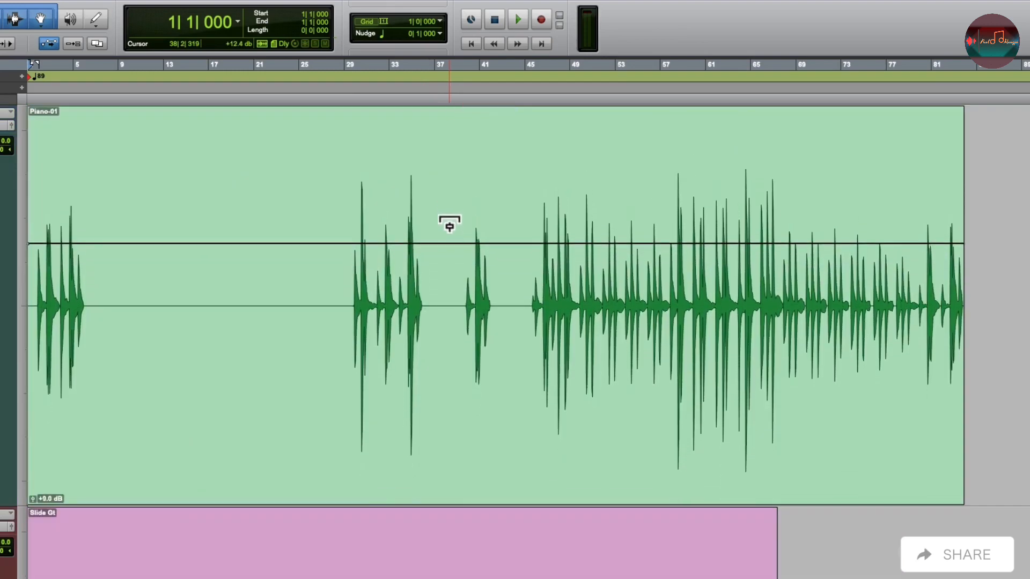
Increase the Slide Gt clip's gain by raising its clip gain line.
scroll(450, 226, down, 1)
click(450, 244)
drag(438, 278, 439, 236)
Leave the Eighth Note Gt clip at 0 dB and raise the Vocal clip gain to +7.9 dB.
scroll(440, 238, down, 1)
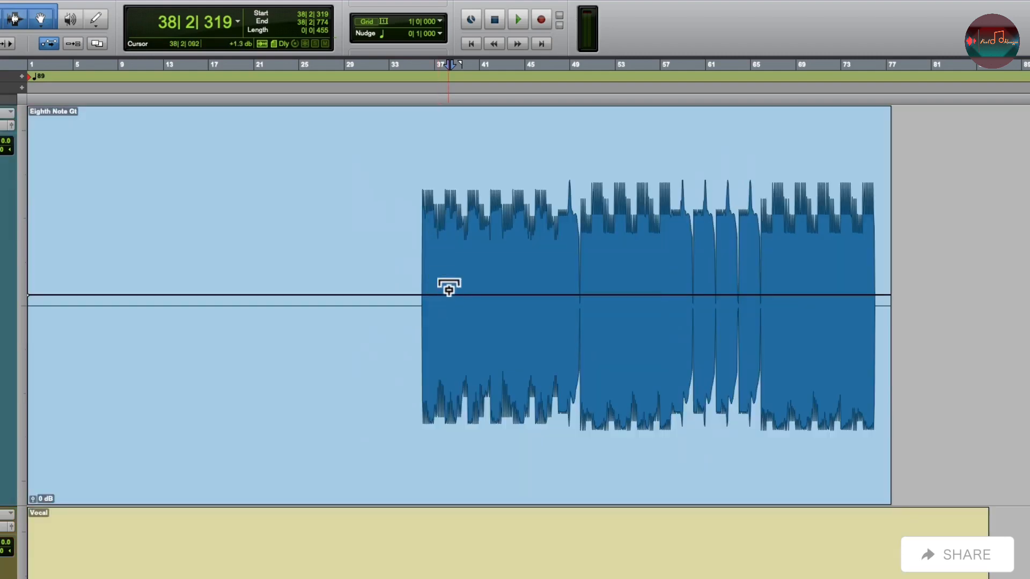
scroll(477, 402, down, 1)
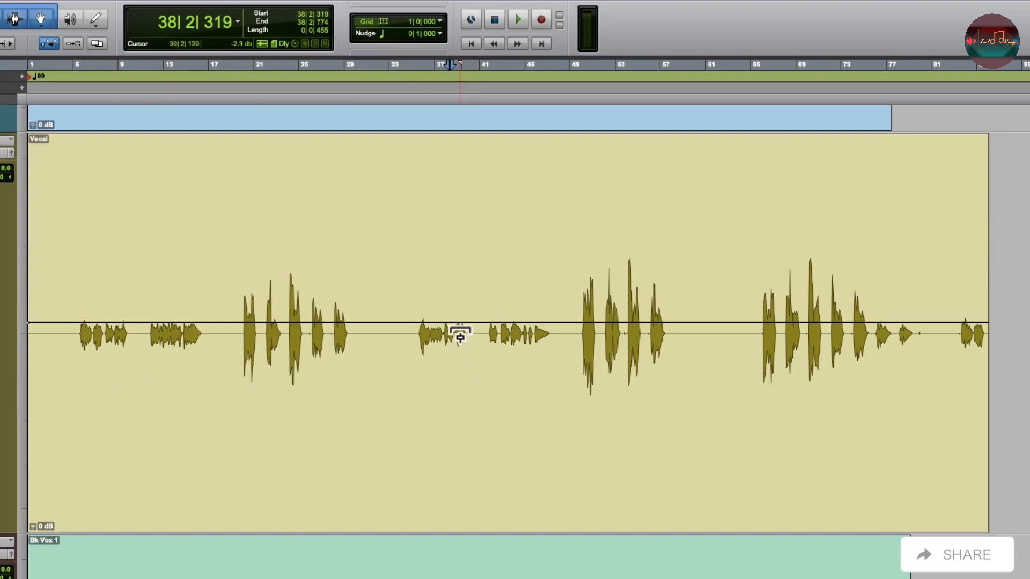
drag(462, 334, 452, 288)
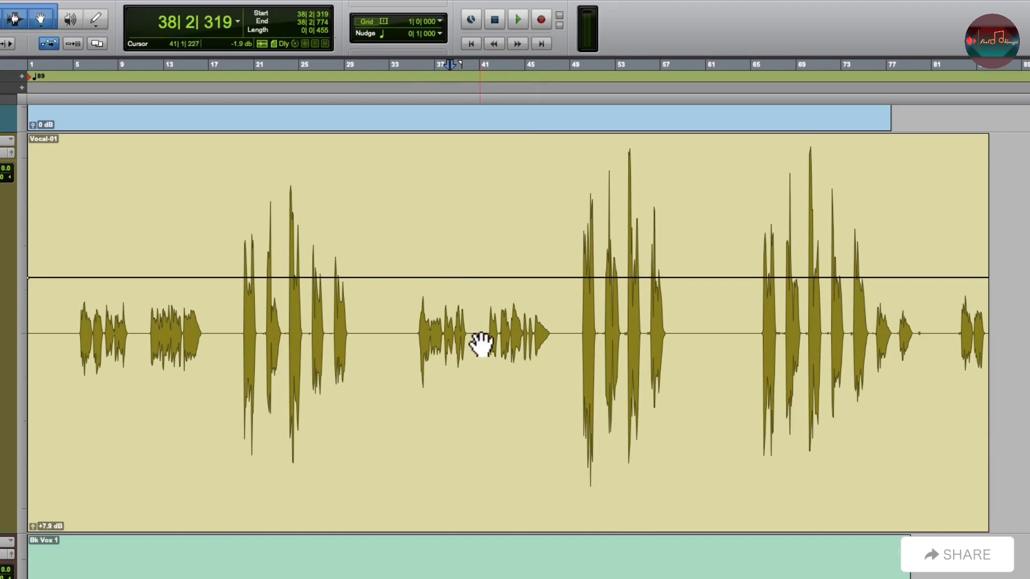
Add breakpoints to the Vocal clip gain line and raise the quiet sections before about bar 18 and from about bar 34 to 49.
click(224, 278)
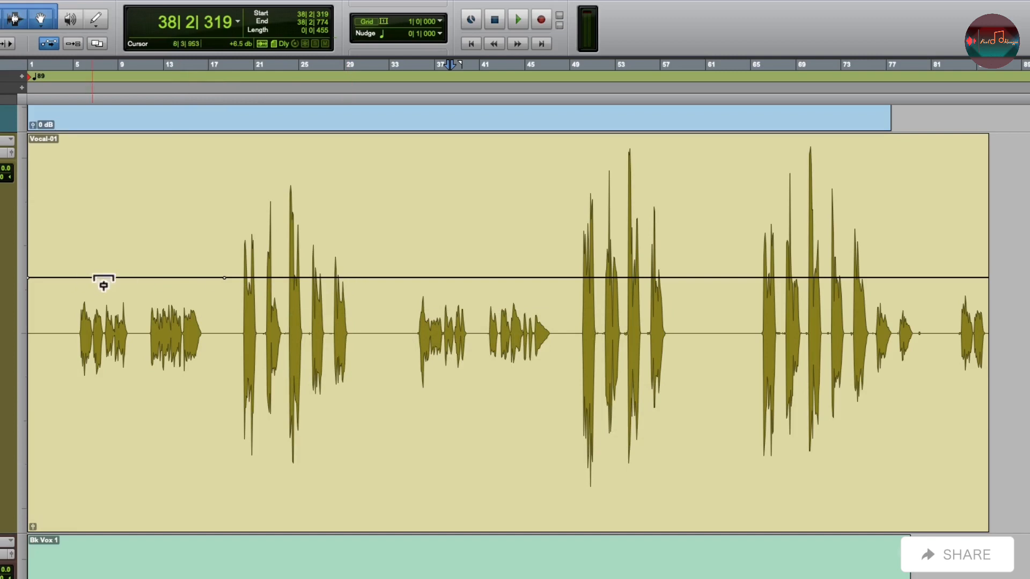
drag(105, 279, 115, 217)
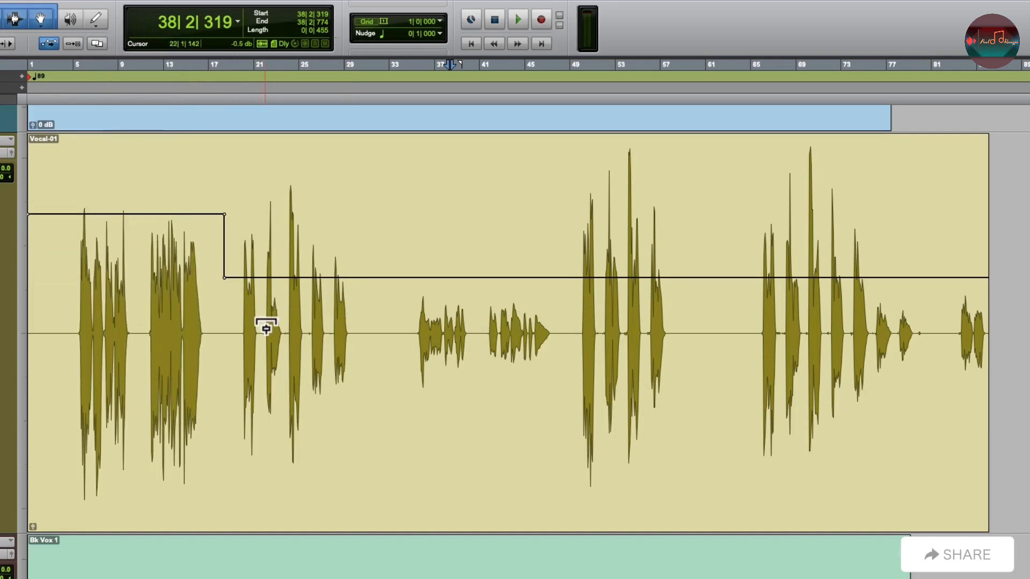
click(398, 278)
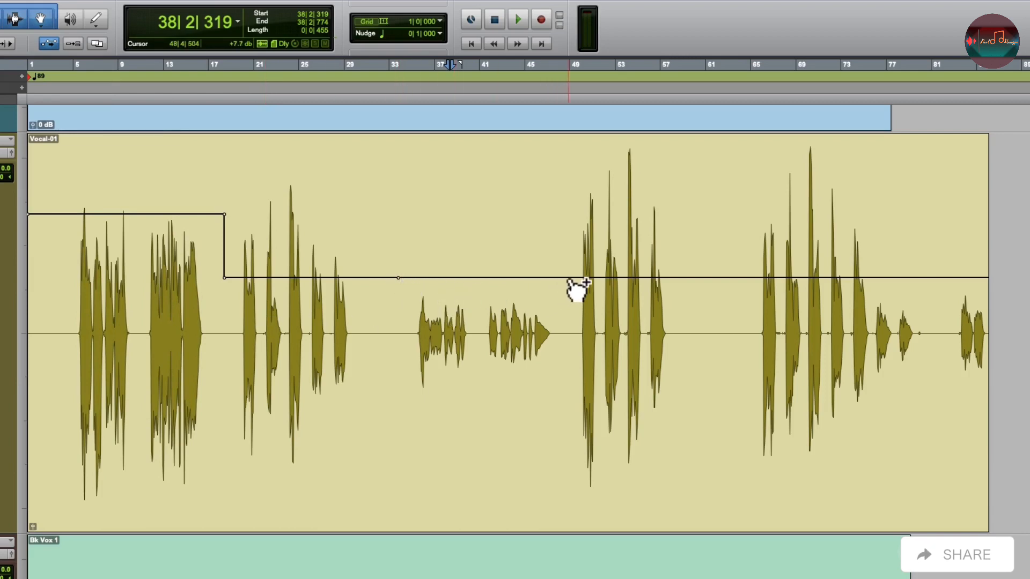
drag(499, 286, 496, 235)
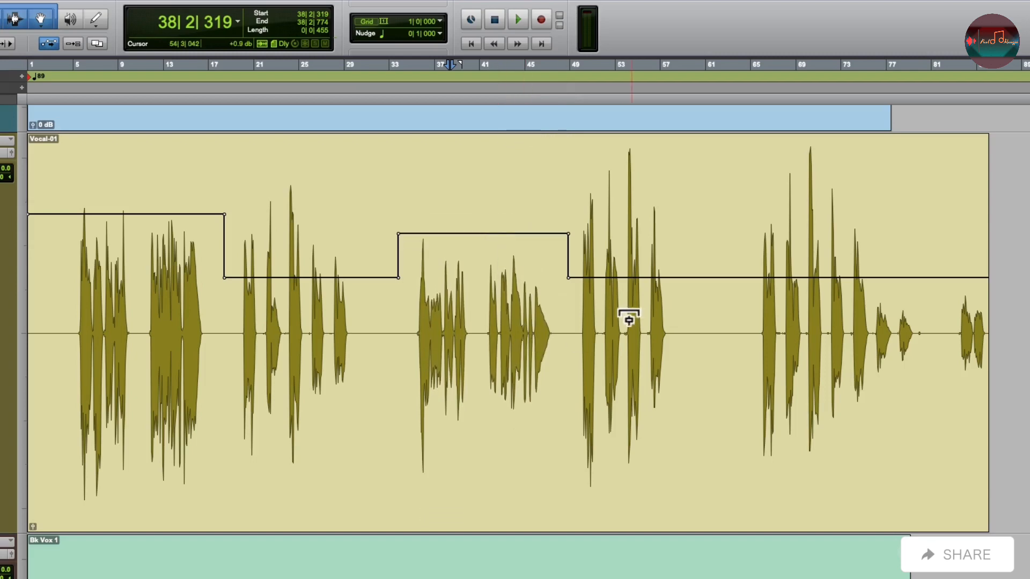
drag(491, 236, 490, 227)
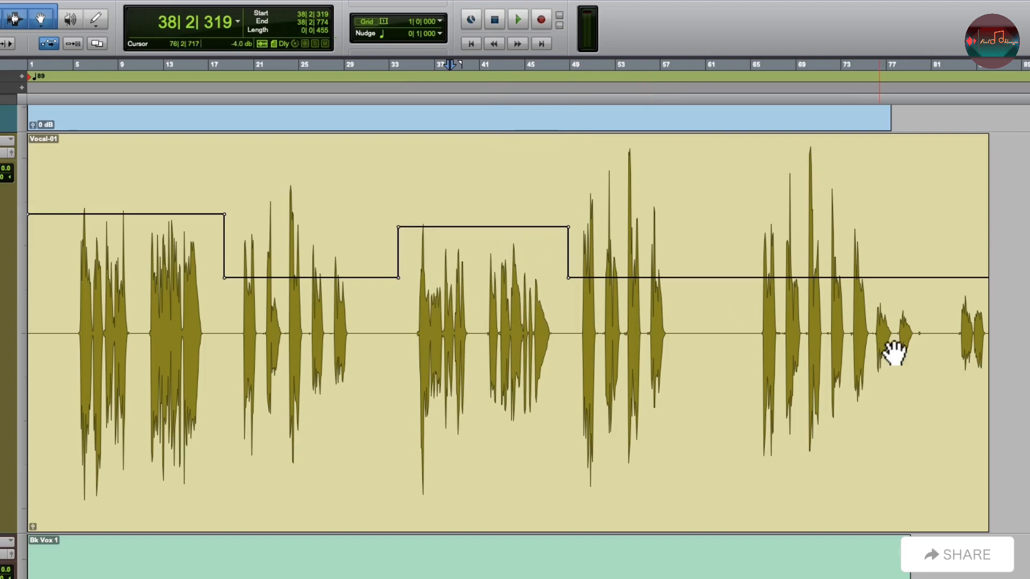
Add breakpoints at about bar 76 and the end of the Vocal clip, and raise the gain of that quiet closing section.
click(872, 278)
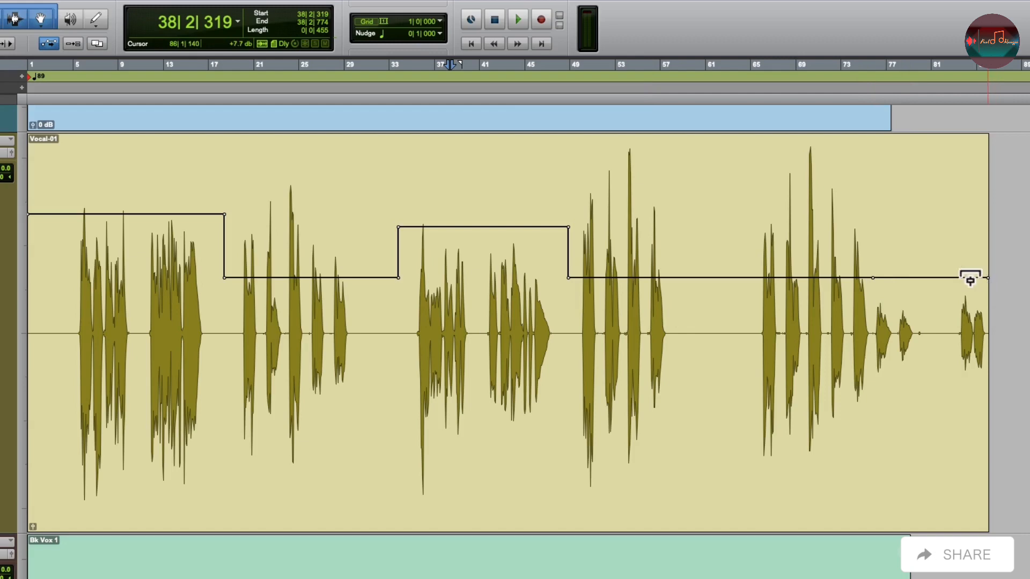
drag(953, 279, 960, 220)
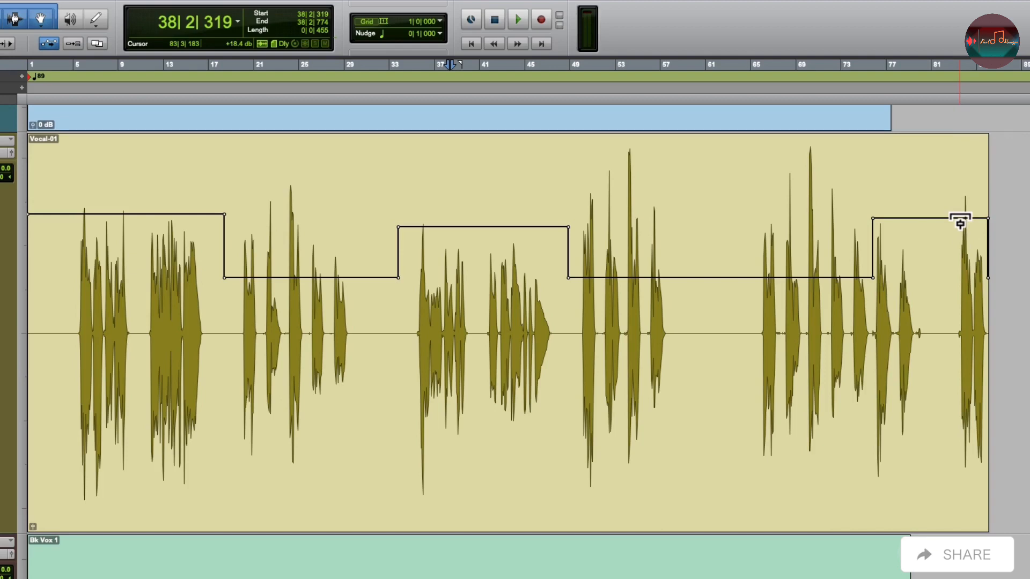
Set the height of all tracks to medium.
scroll(960, 223, down, 5)
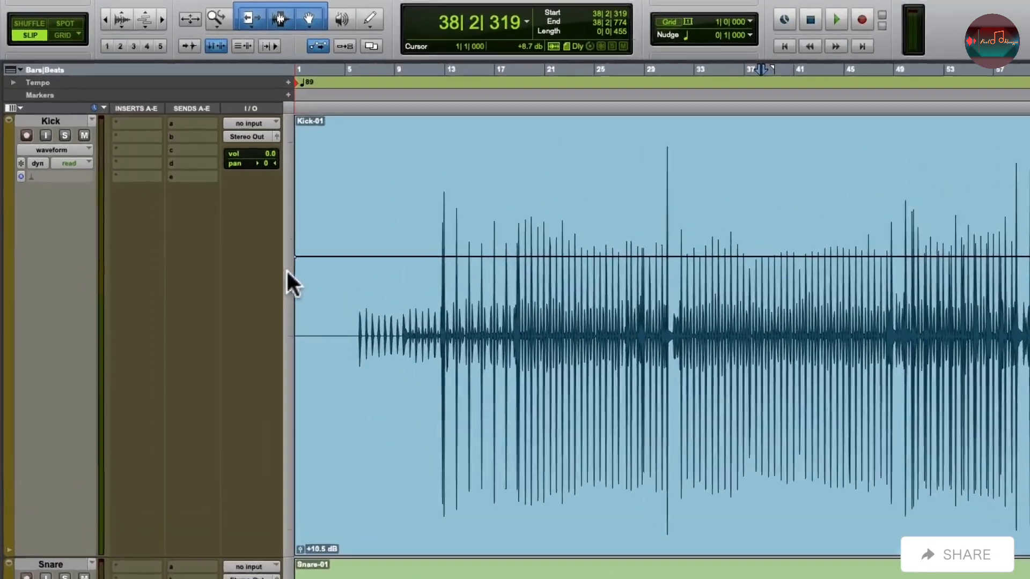
click(217, 207)
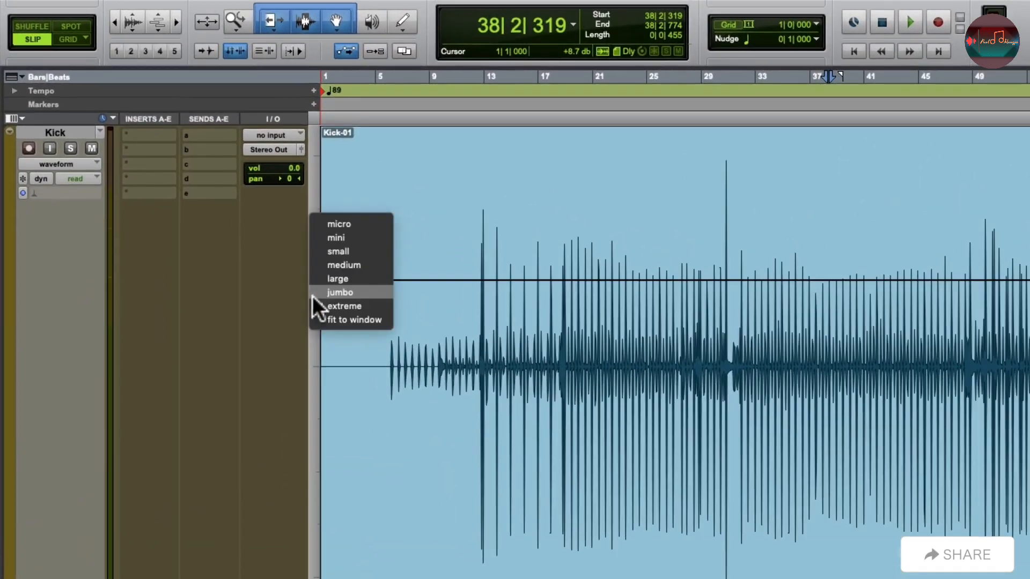
click(318, 263)
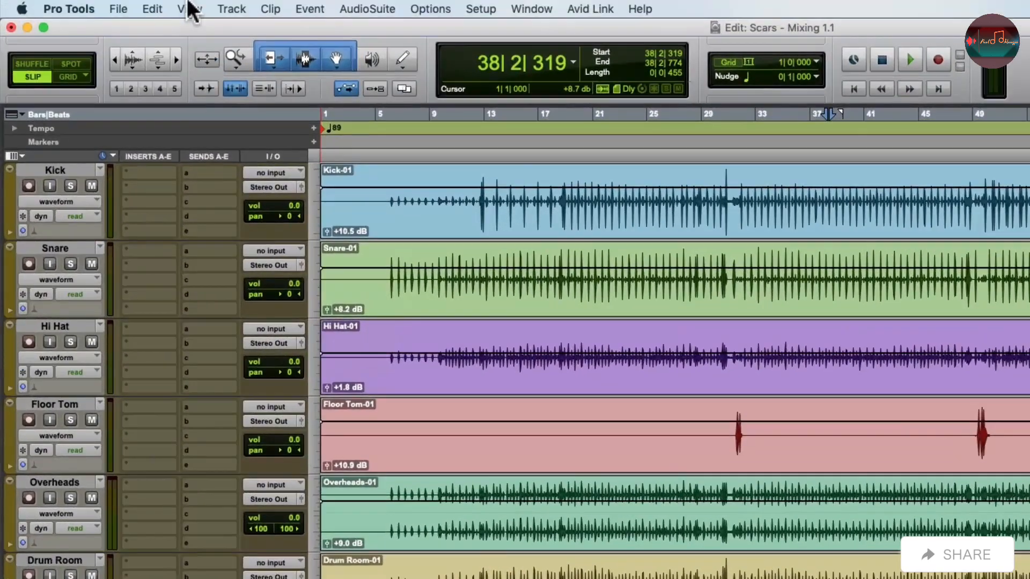
Hide the clip gain line and the clip gain info on all clips.
click(190, 7)
mouse_move(188, 114)
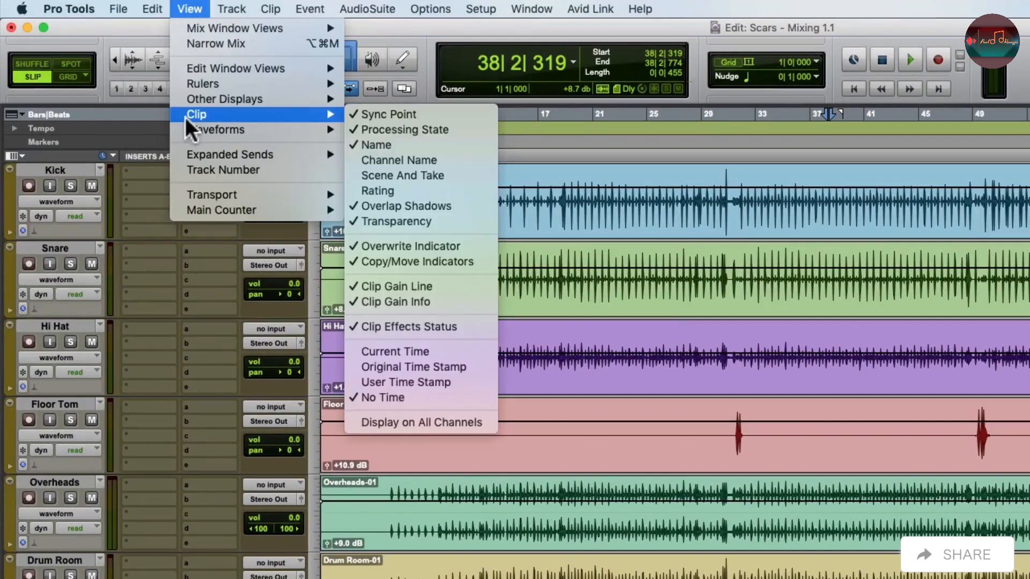
click(453, 286)
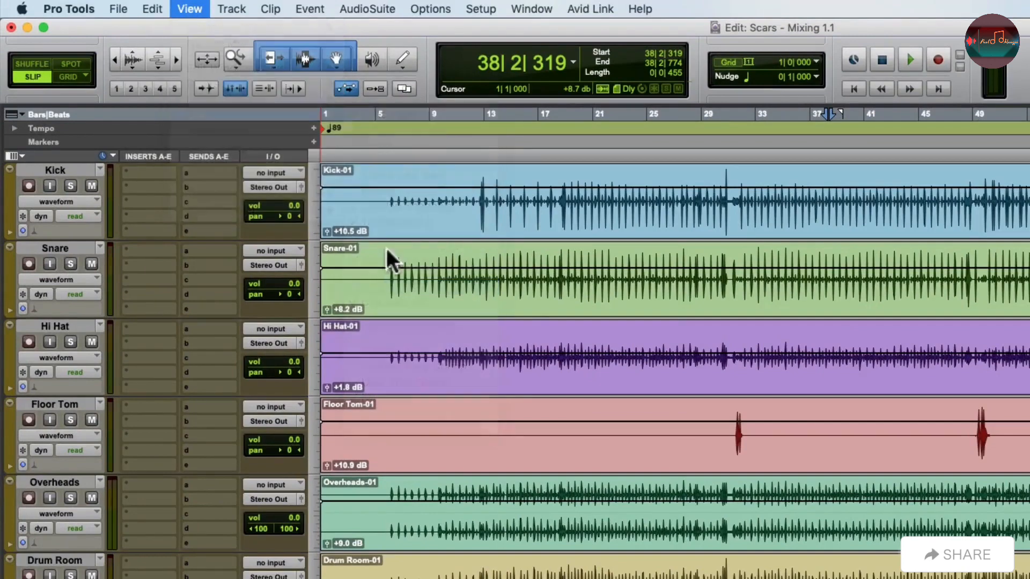
click(193, 7)
mouse_move(181, 110)
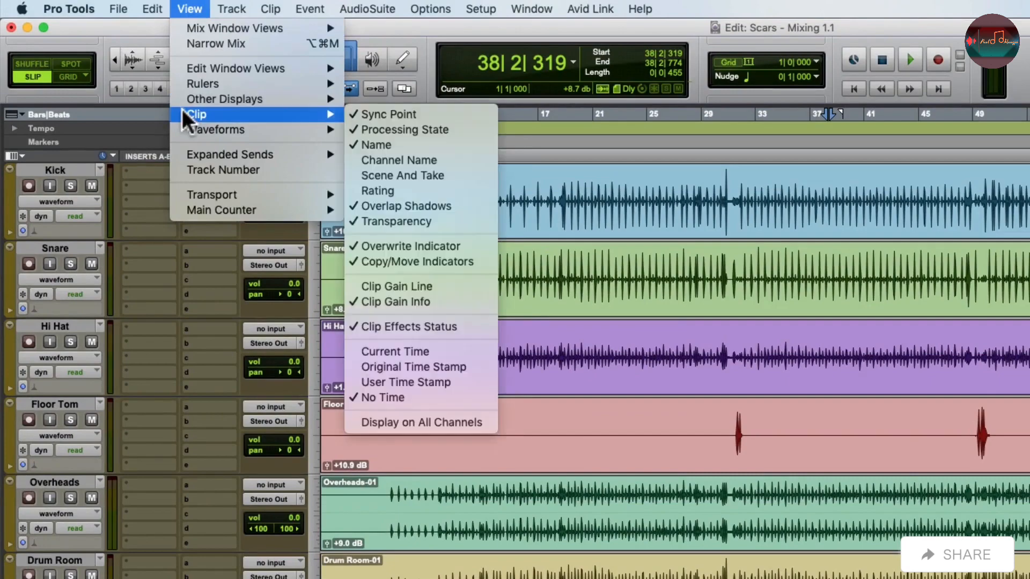
click(464, 297)
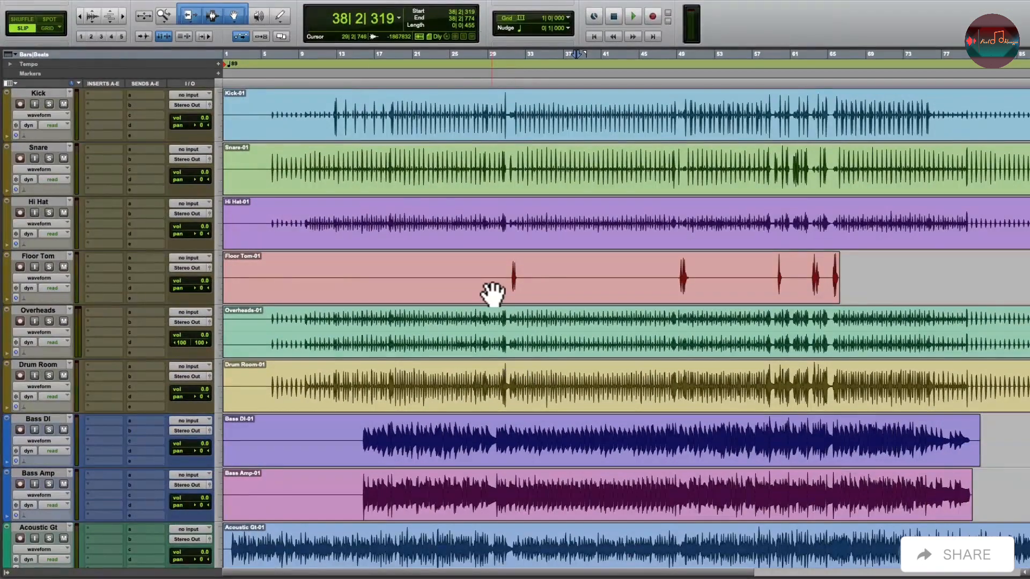
Return the playback position to the start of the session and open the Mix window.
scroll(491, 294, down, 10)
key(Return)
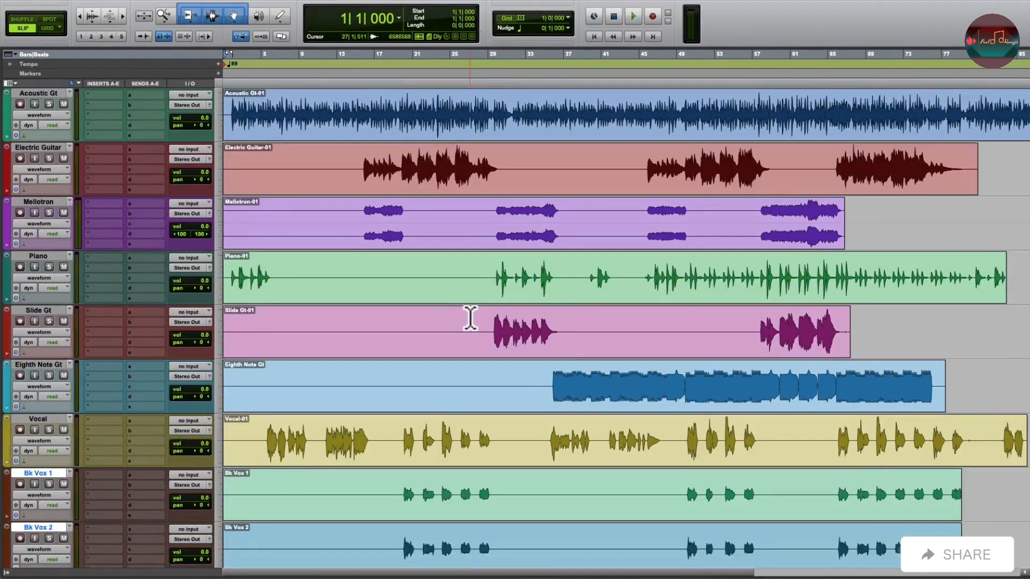
scroll(470, 319, up, 10)
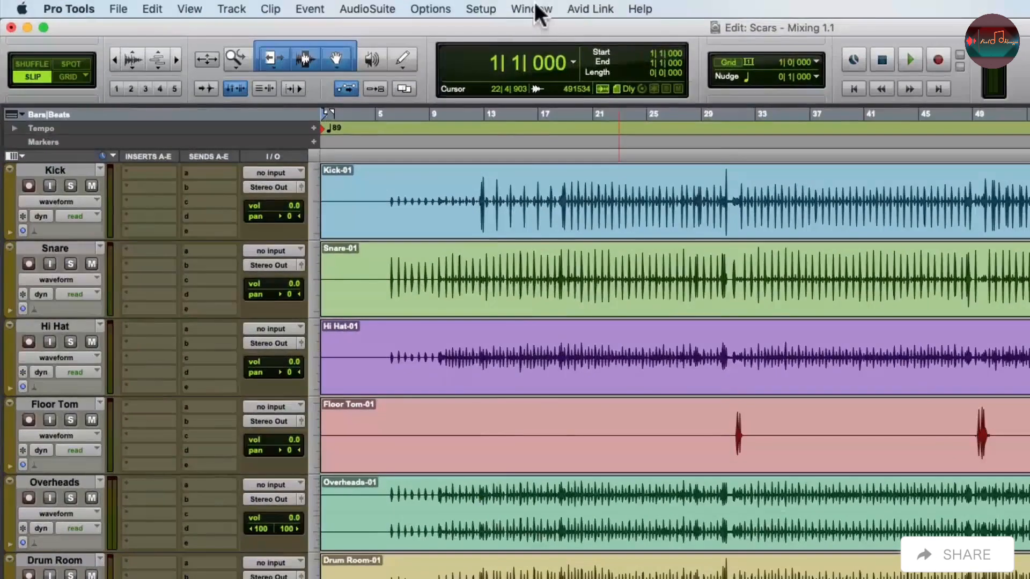
click(534, 9)
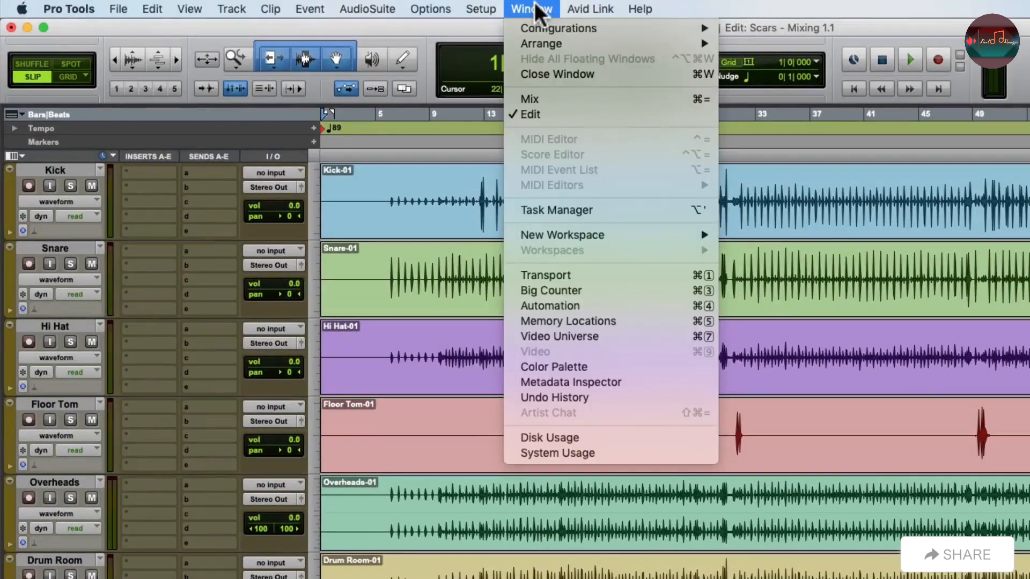
click(506, 98)
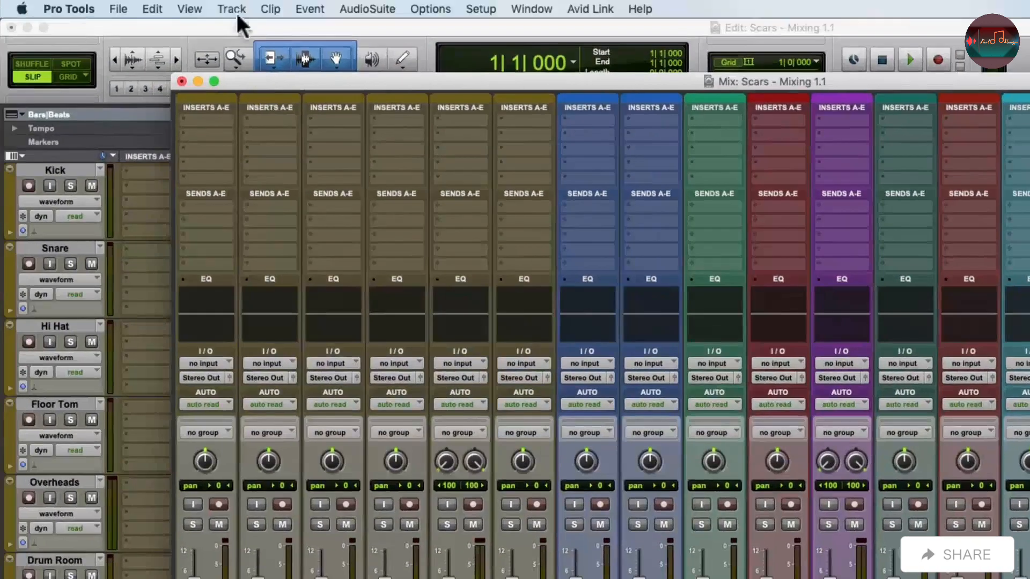
Create one new stereo Master Fader track.
click(234, 10)
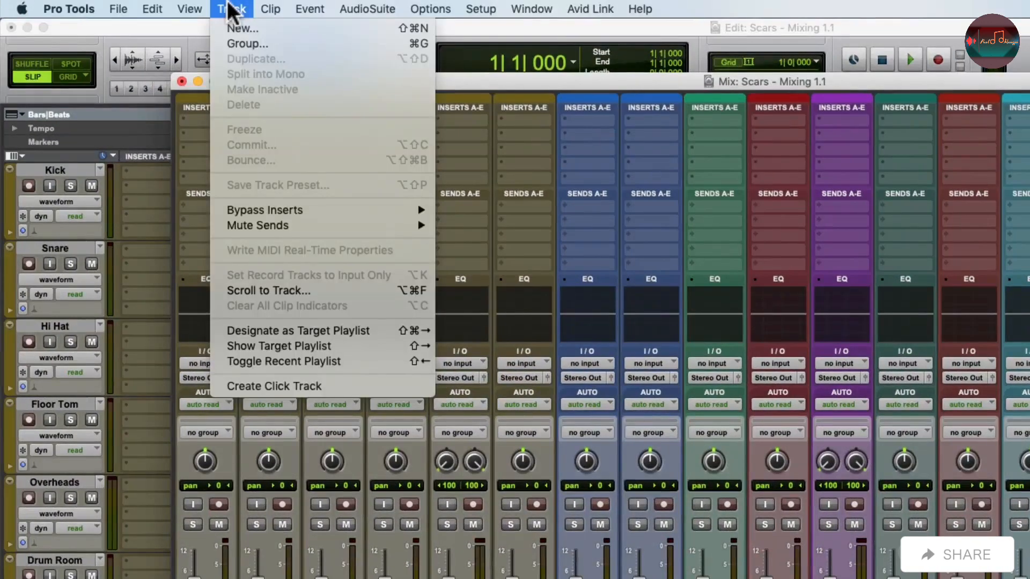
click(222, 26)
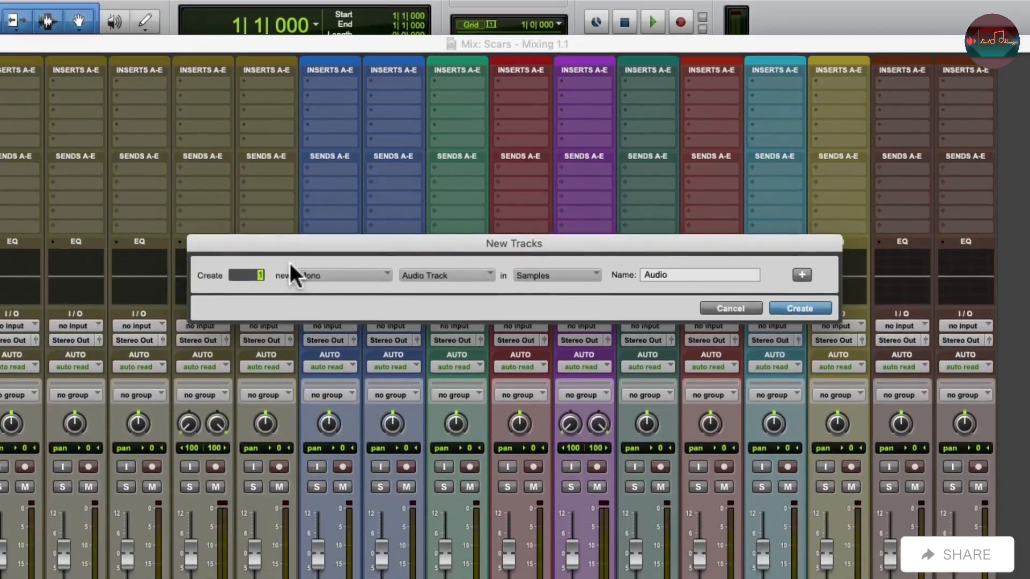
click(332, 274)
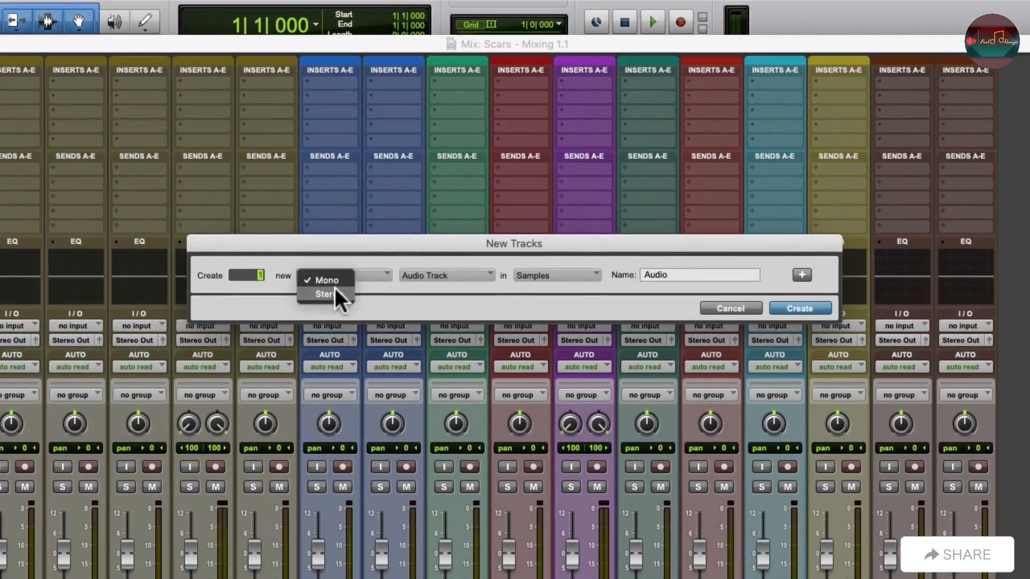
click(335, 289)
click(462, 272)
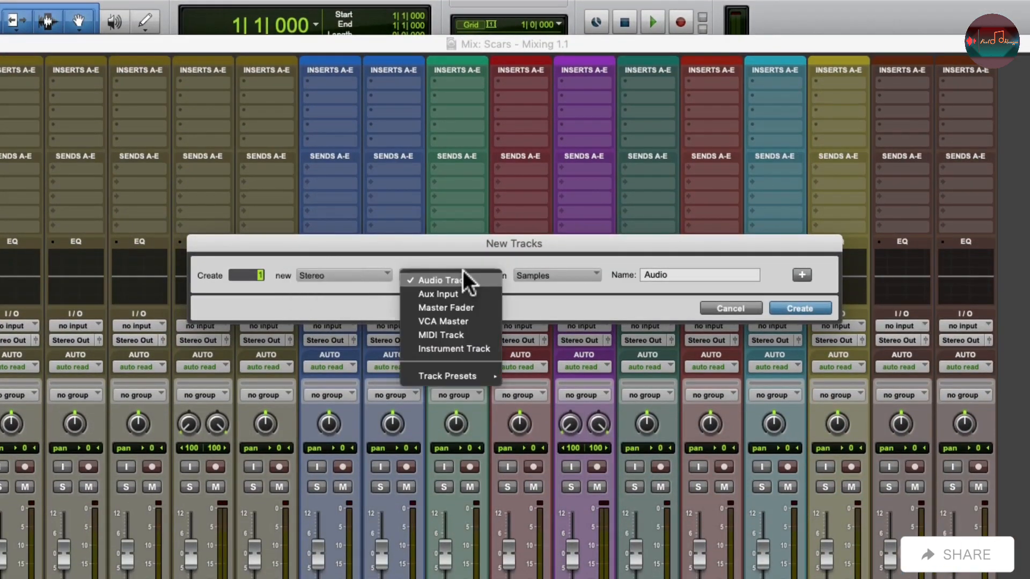
click(470, 308)
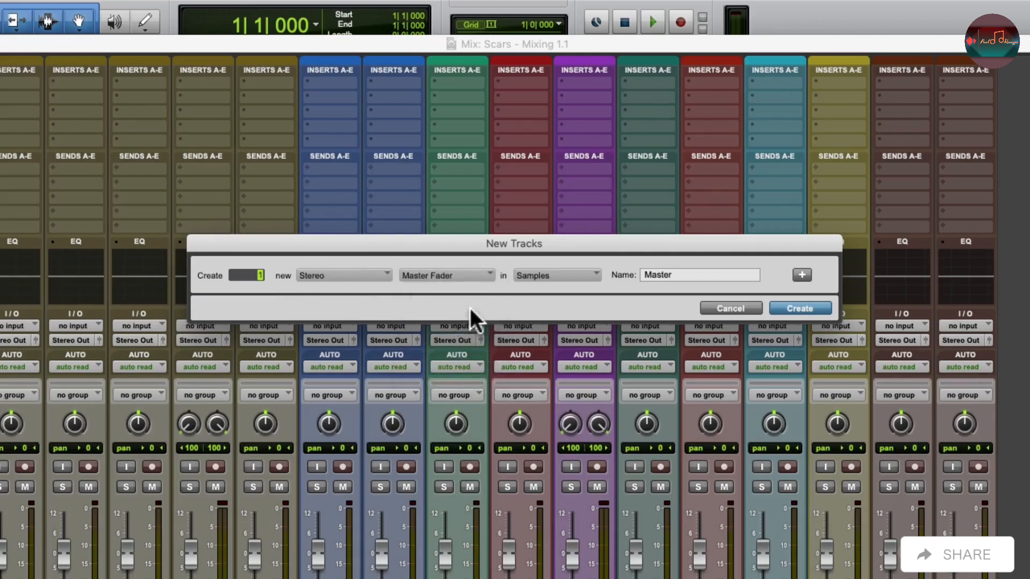
double_click(695, 276)
click(779, 305)
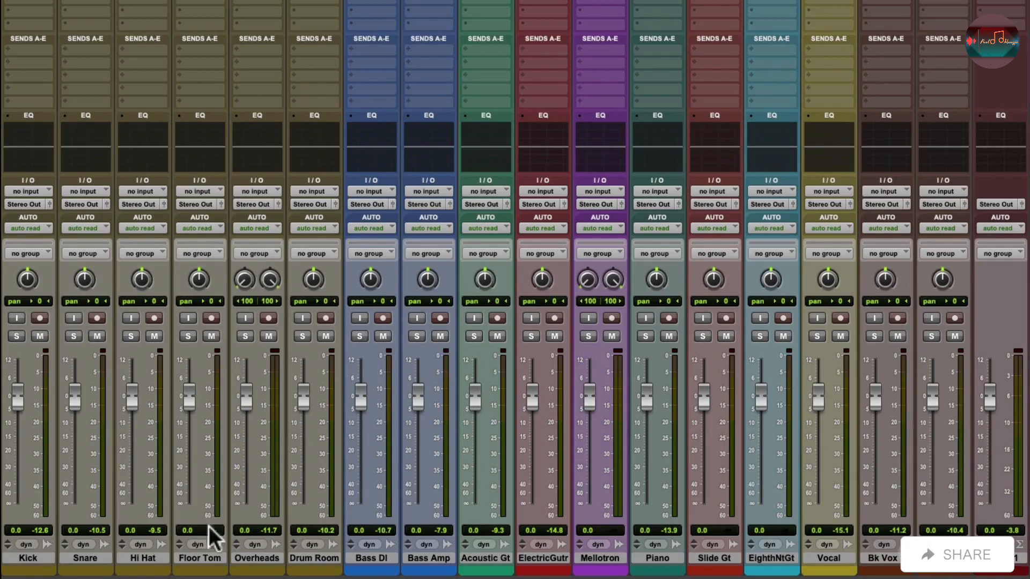
Select all tracks except the master and put them in a Mix group named temp.
alt+click(43, 558)
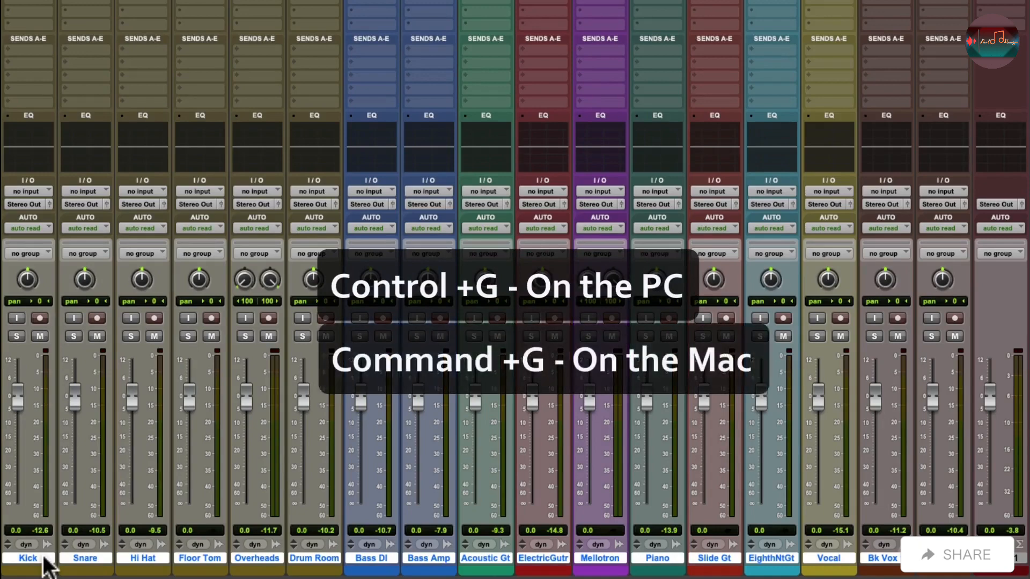
key(super+g)
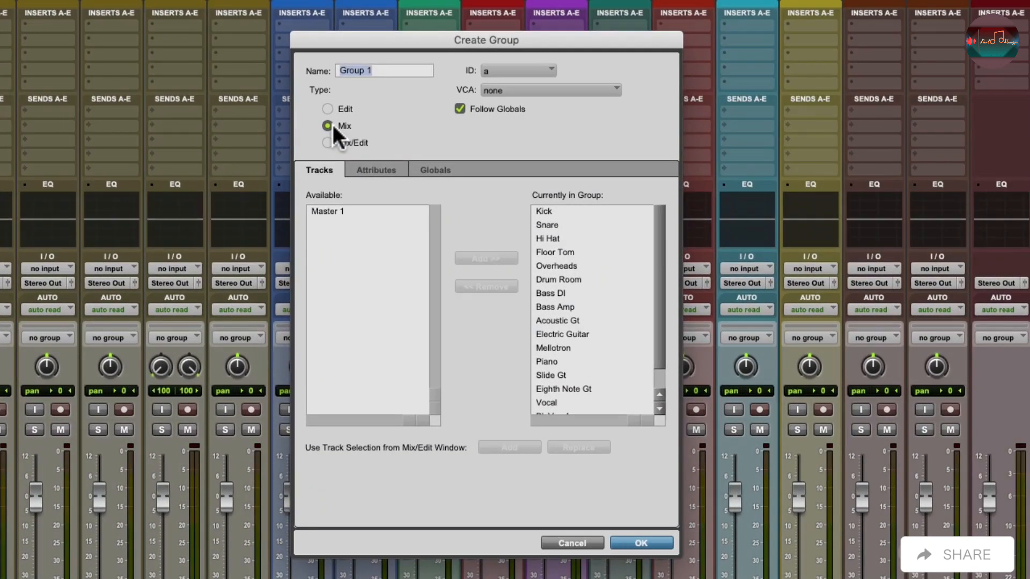
text(temp)
click(629, 543)
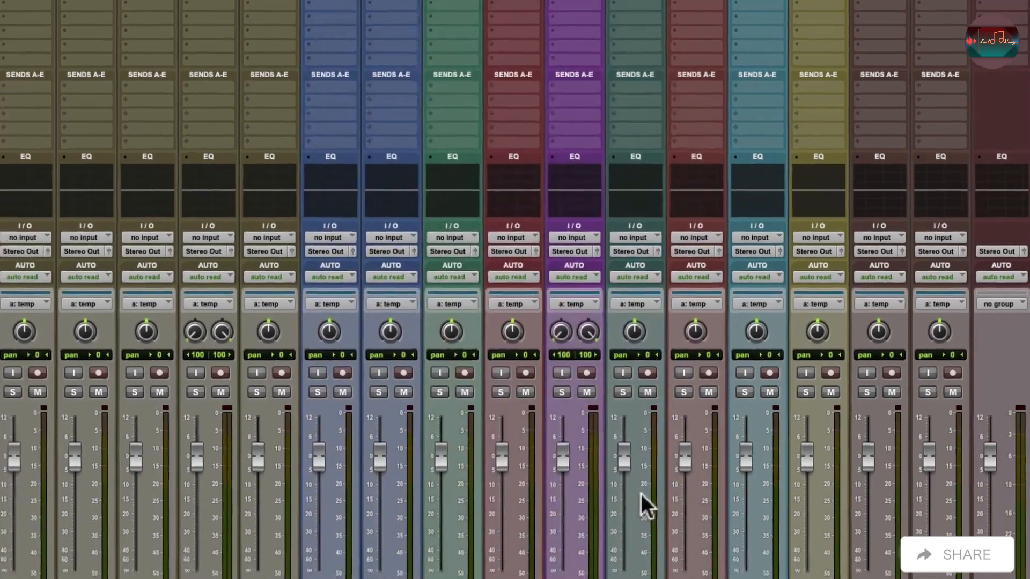
Lower the grouped faders, checking against playback, and settle them at -4.9 dB.
drag(644, 417, 642, 429)
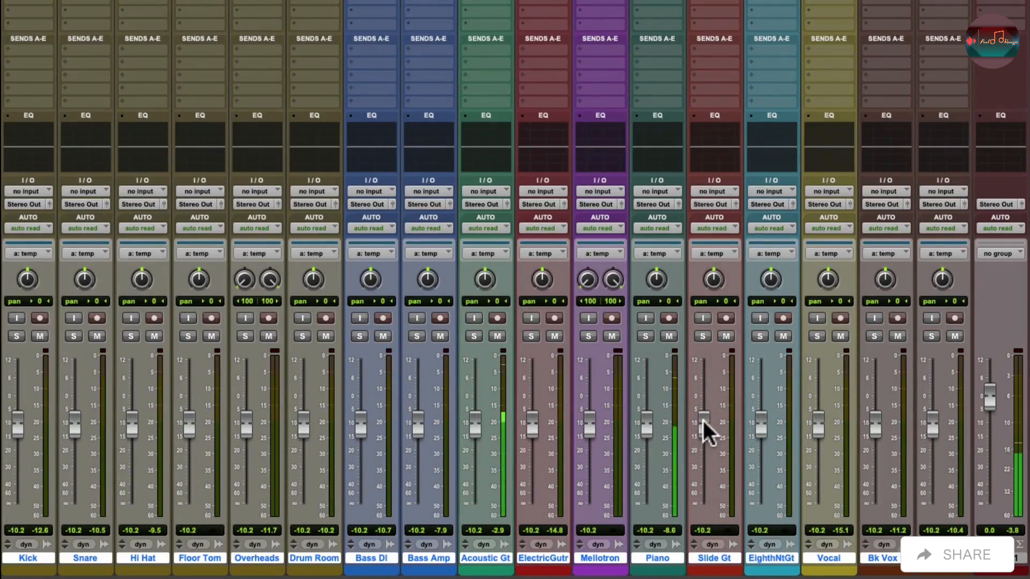
mouse_move(703, 422)
mouse_down()
mouse_move(696, 404)
mouse_move(708, 426)
mouse_up()
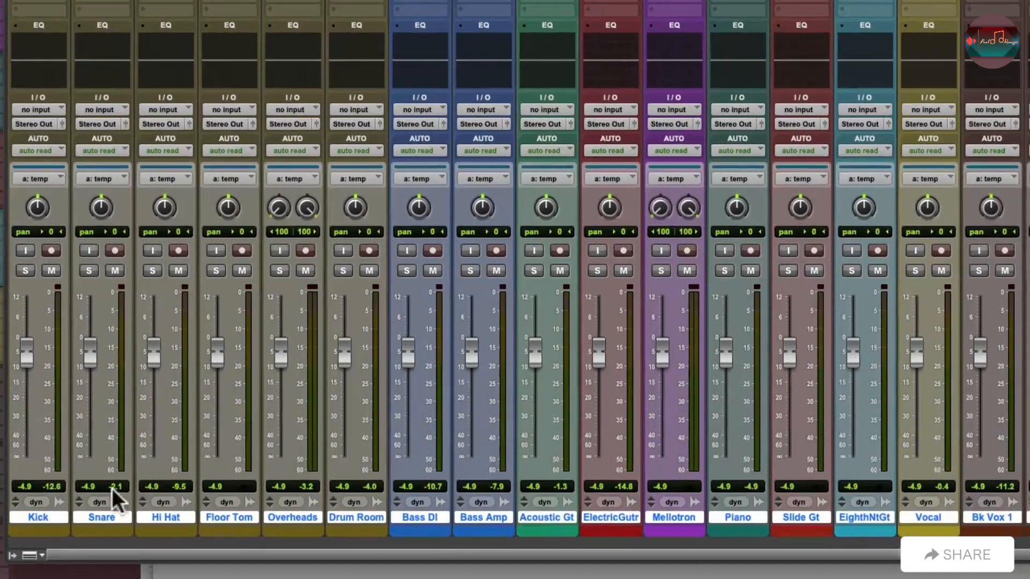
Show the groups list, deactivate the temp group and hide the list again.
click(13, 556)
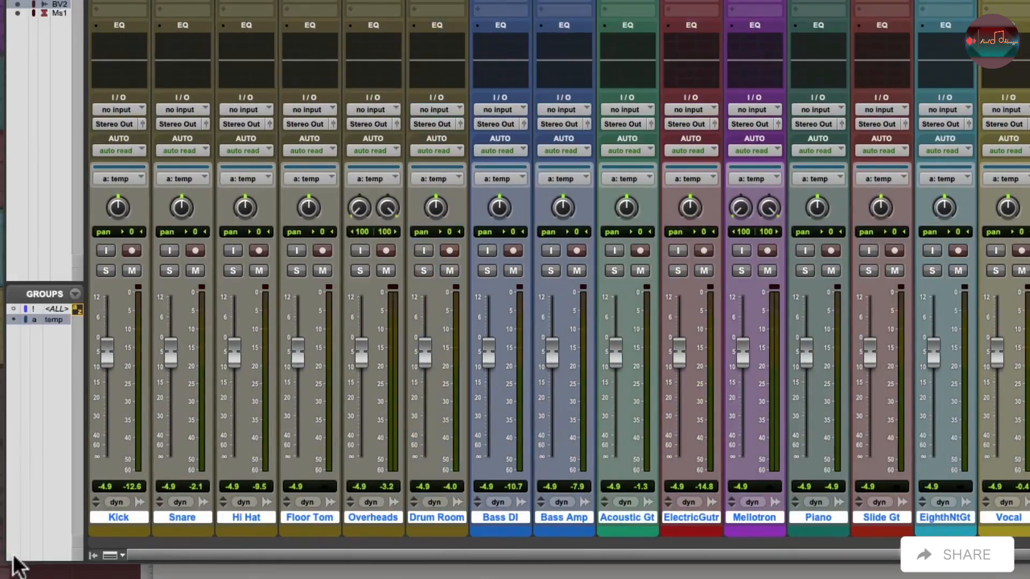
click(59, 320)
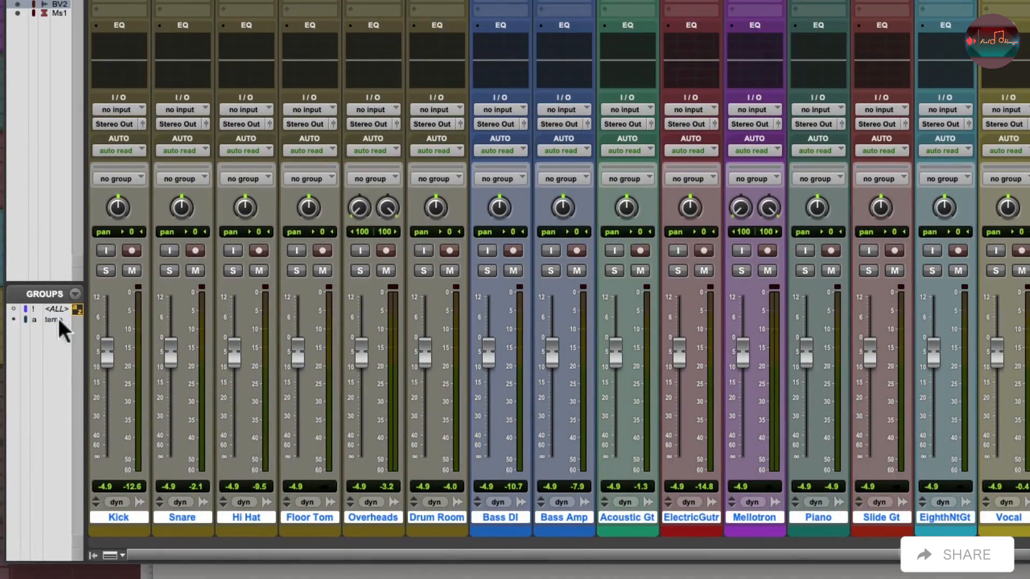
click(93, 556)
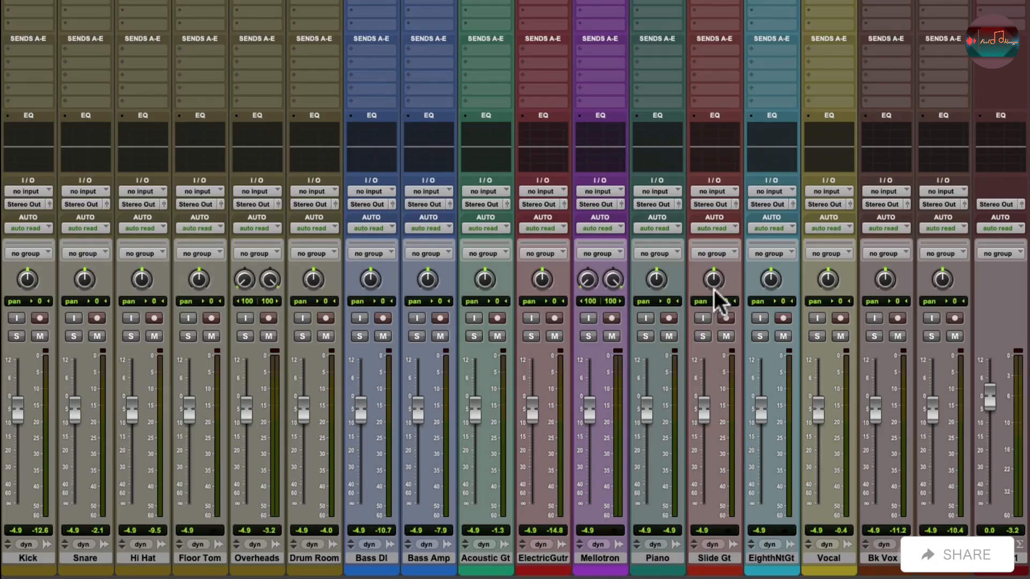
Start playback, raise the Vocal fader to -2.2 dB, and lower Acoustic Gt to -6.2 dB with its pan at 35 left.
key(space)
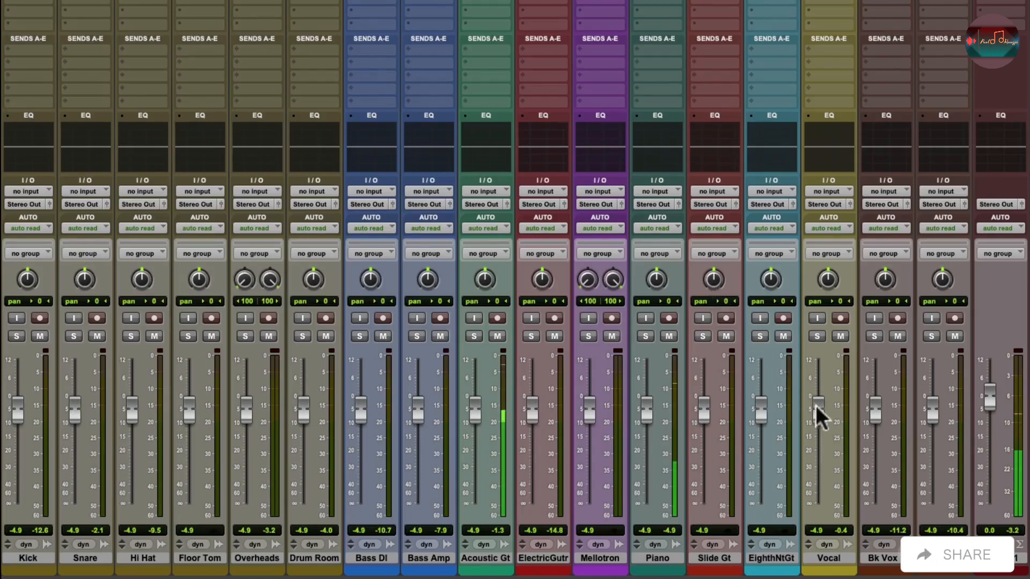
drag(817, 407, 818, 402)
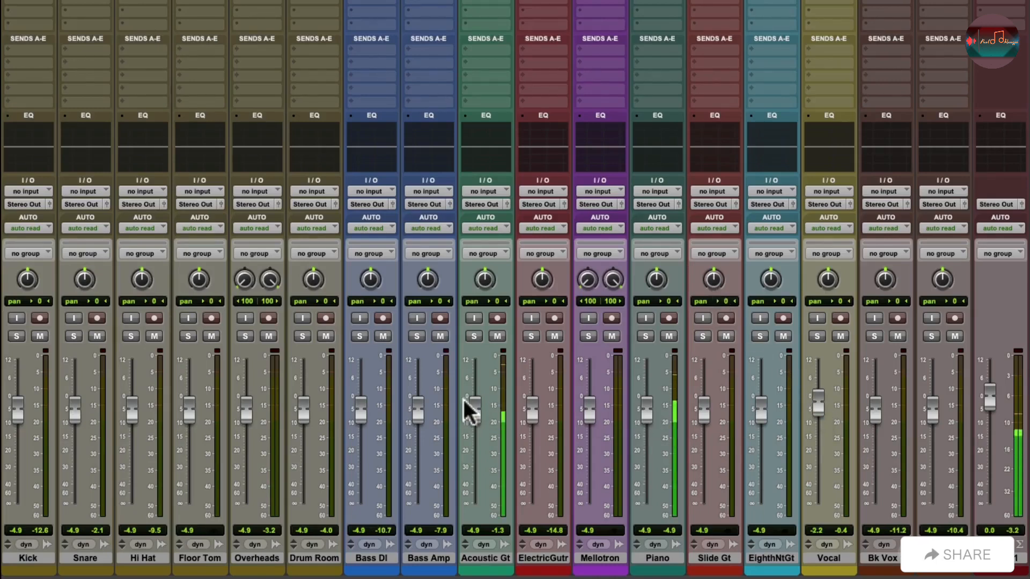
drag(472, 409, 473, 421)
drag(478, 281, 471, 299)
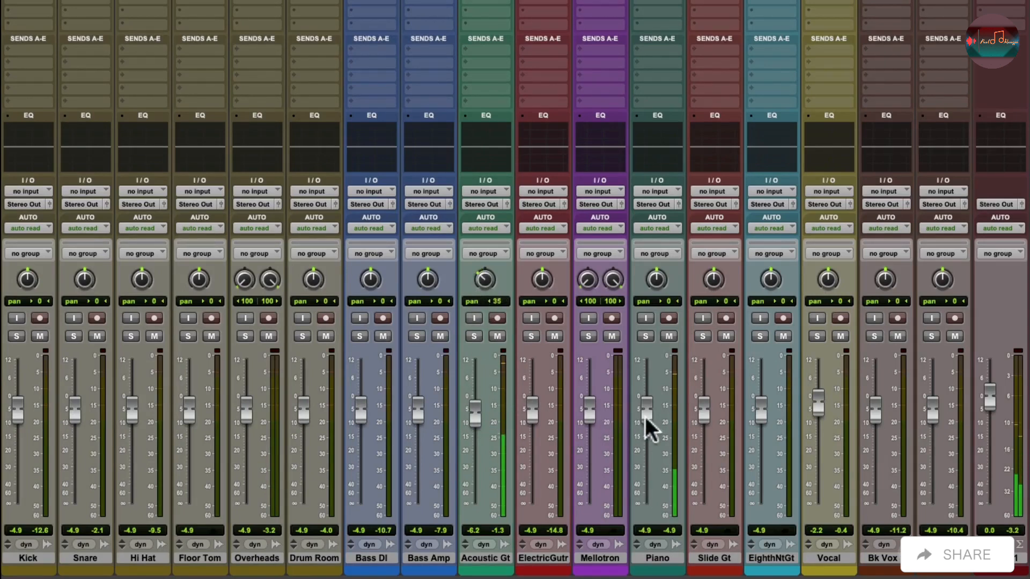
Lower the Piano fader to -7.5 dB, pan it 29 right, and bring the Vocal fader to -3.3 dB.
drag(648, 421, 645, 432)
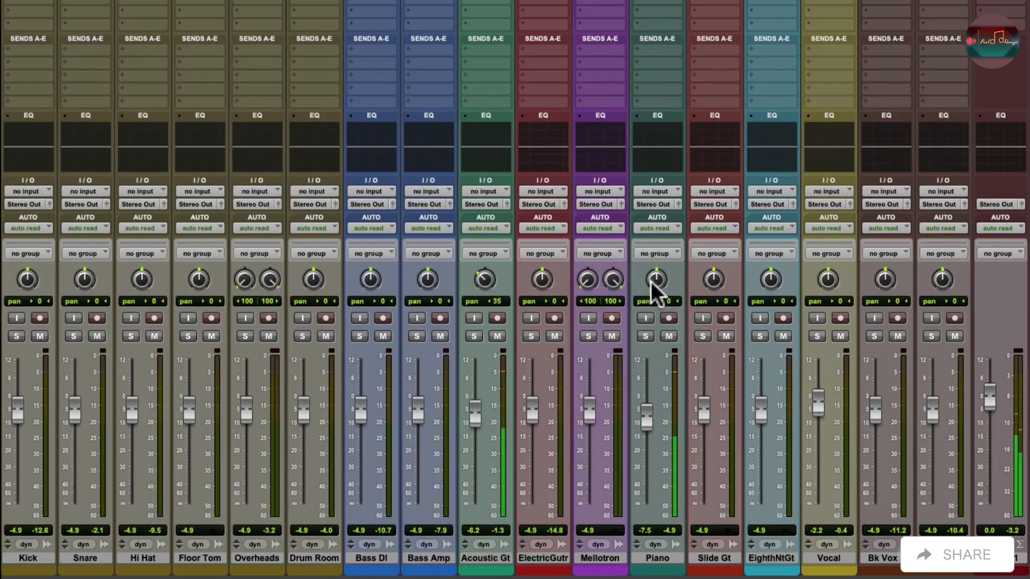
drag(655, 294, 651, 276)
drag(819, 406, 821, 413)
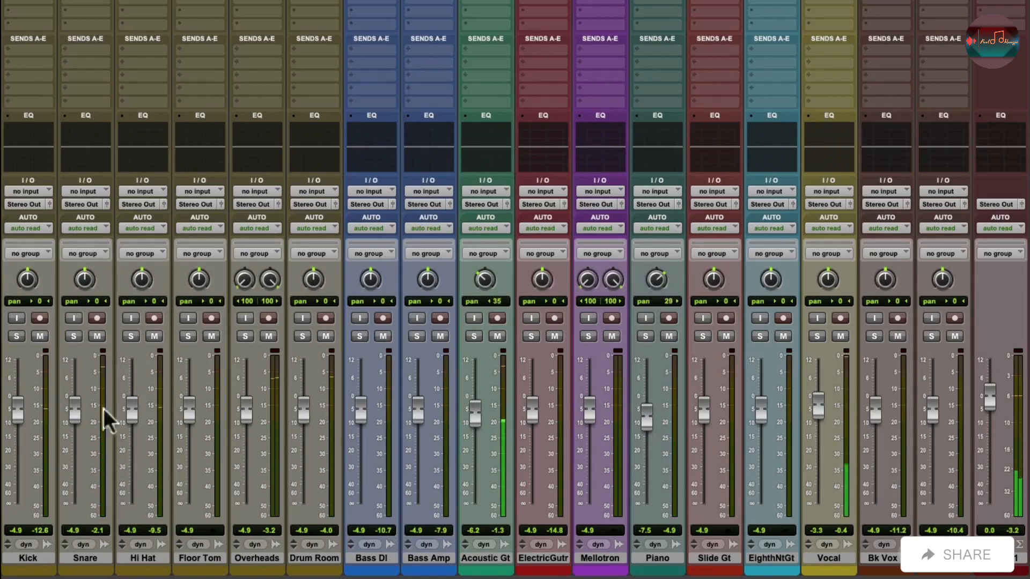
Raise the Kick and Snare faders to -1.4 dB and lower the Drum Room fader to -8.1 dB.
drag(20, 411, 73, 403)
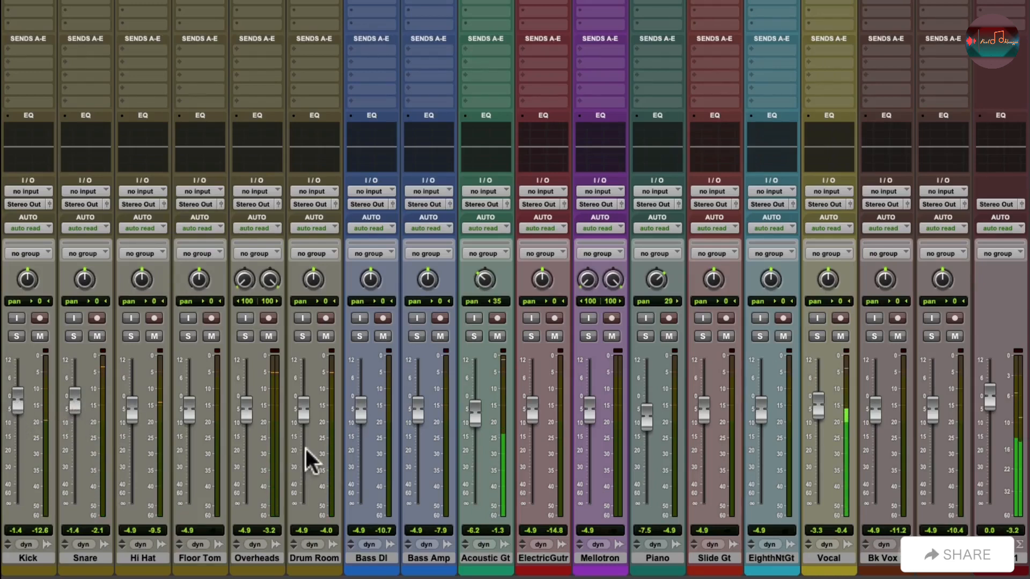
drag(298, 420, 247, 419)
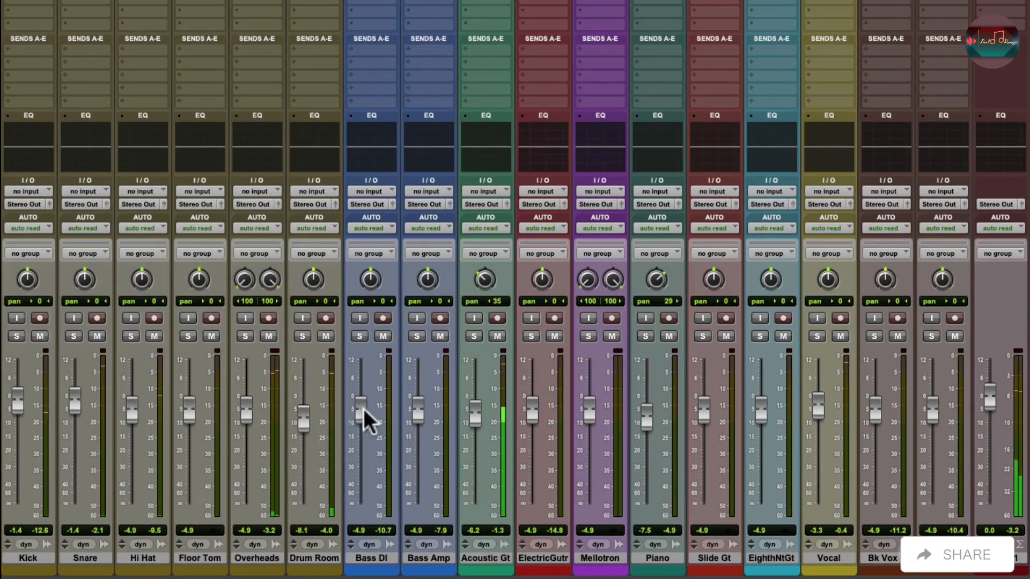
Set Acoustic Gt to -5.7 dB with its pan at 41 left, and lower the Vocal fader to -4.1 dB.
drag(471, 425, 471, 423)
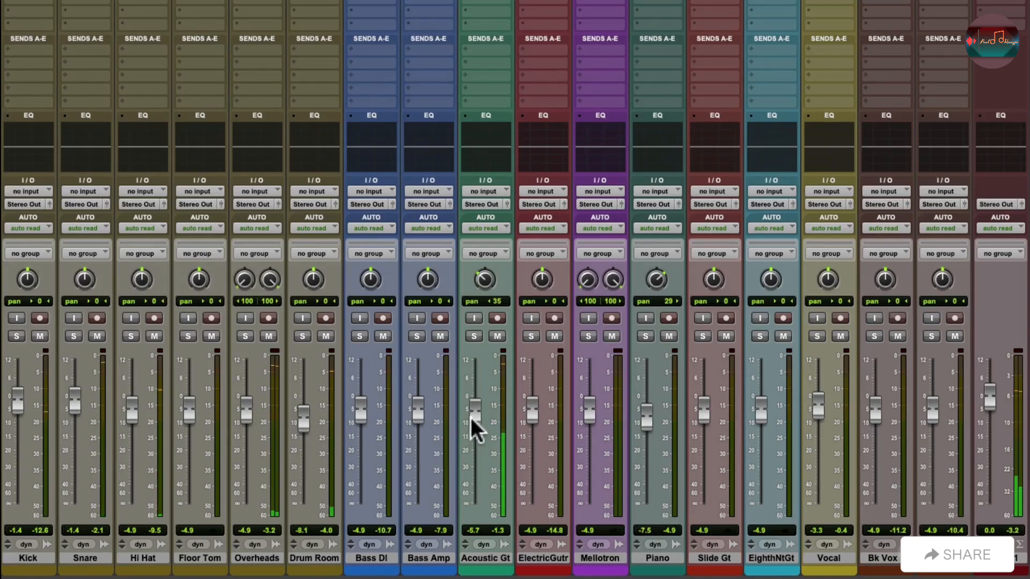
drag(477, 304, 484, 285)
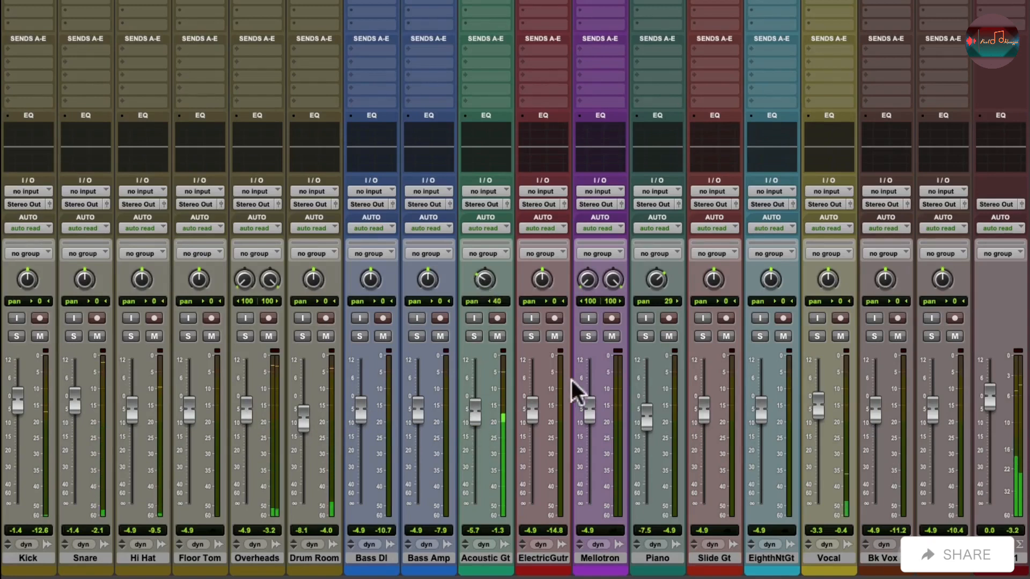
drag(816, 414, 819, 418)
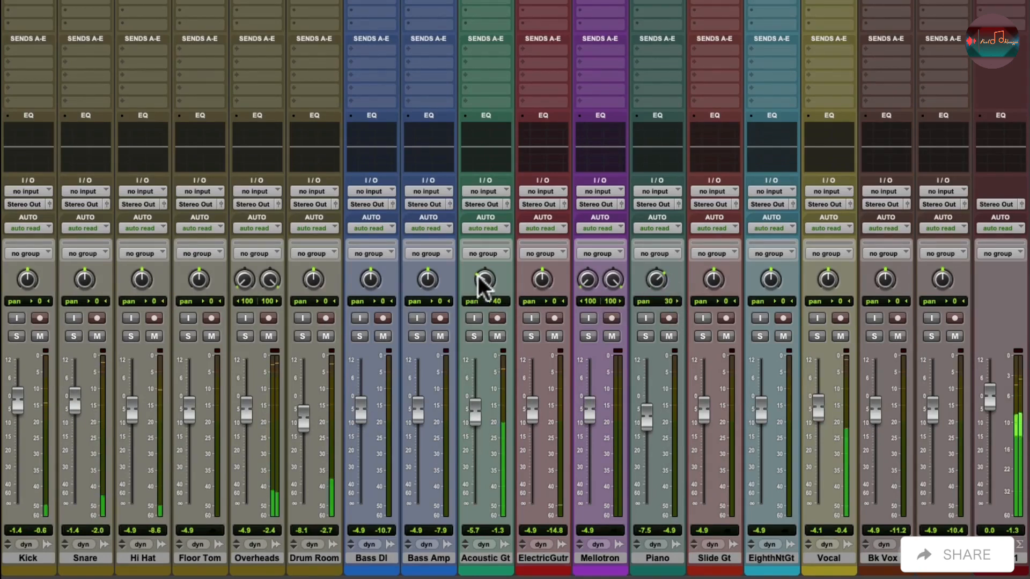
drag(480, 275, 477, 276)
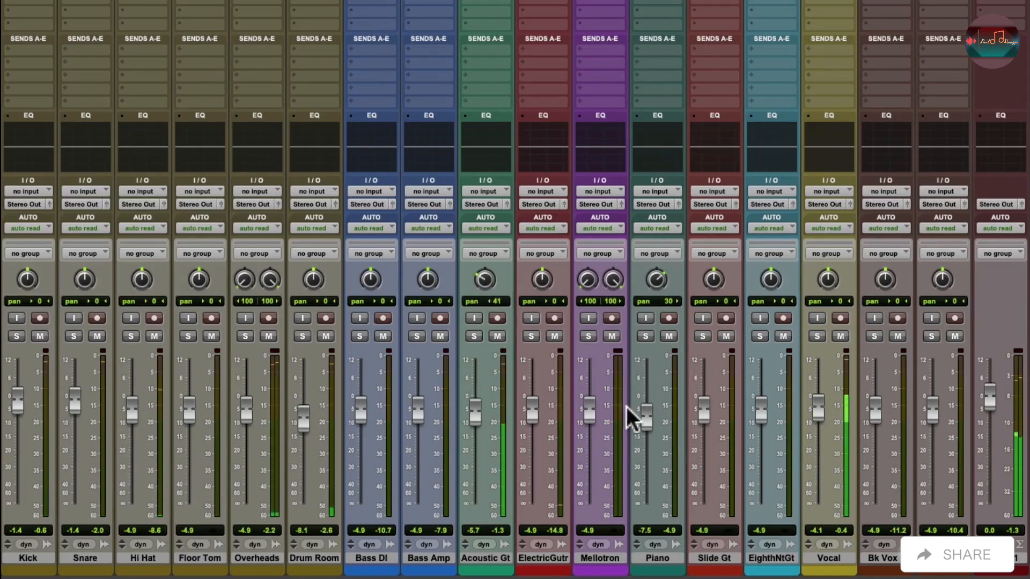
Lower the faders to -10.2 dB for Mellotron, -11.0 dB for Bass Amp, -9.9 dB for Bass DI and -9.1 dB for Bk Vox 1.
drag(590, 410, 586, 425)
drag(422, 410, 363, 427)
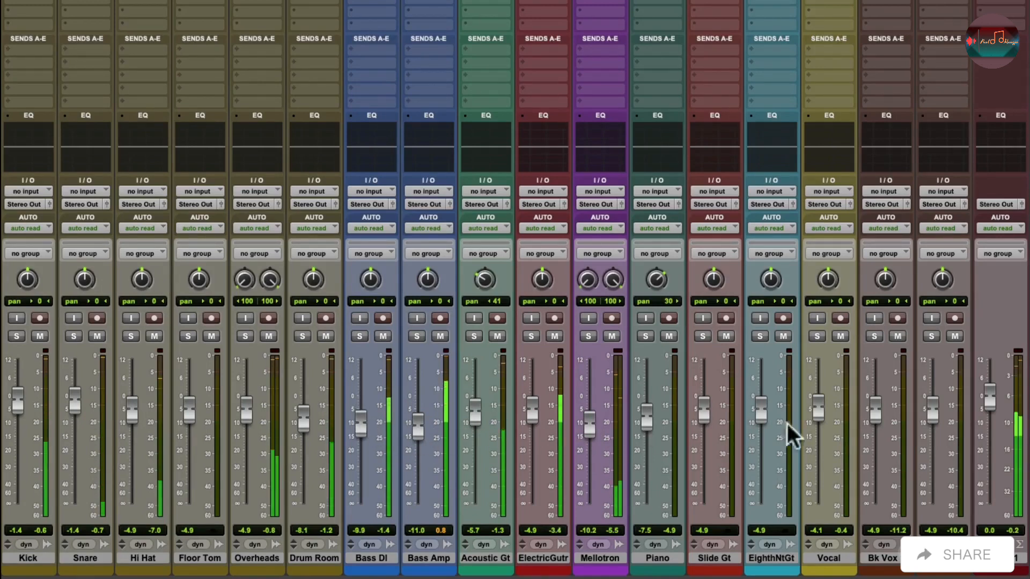
drag(869, 419, 876, 429)
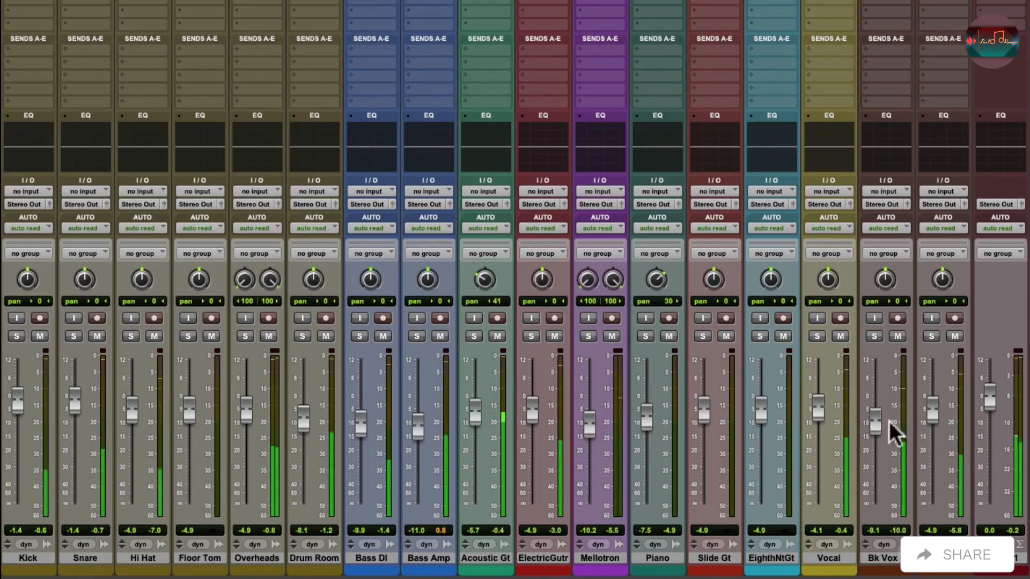
Pan Bk Vox 1 100 left and the second backing vocal 100 right, and lower their faders to -14.2 dB and -15.3 dB.
drag(932, 414, 931, 423)
drag(936, 301, 886, 292)
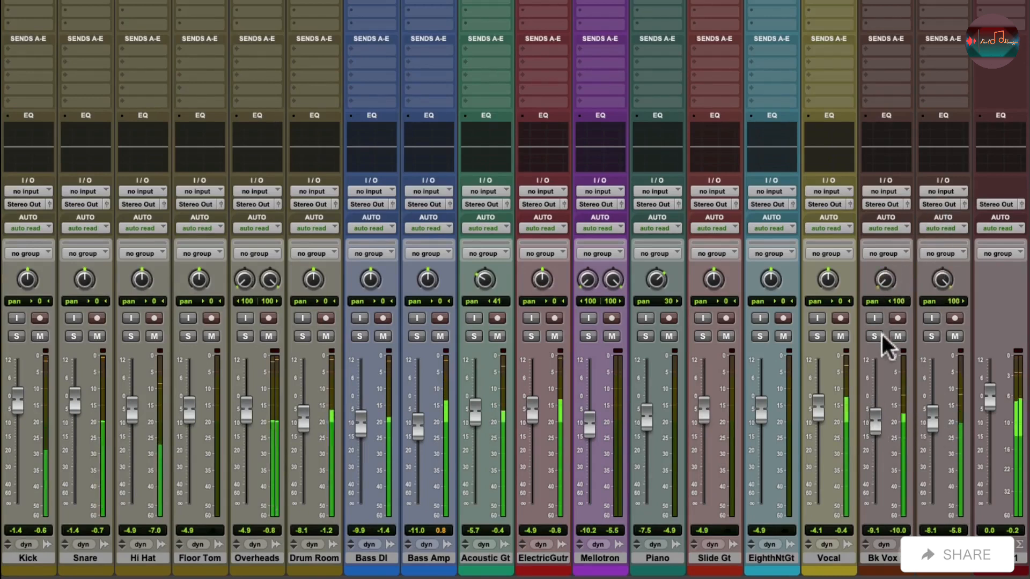
drag(874, 433, 875, 441)
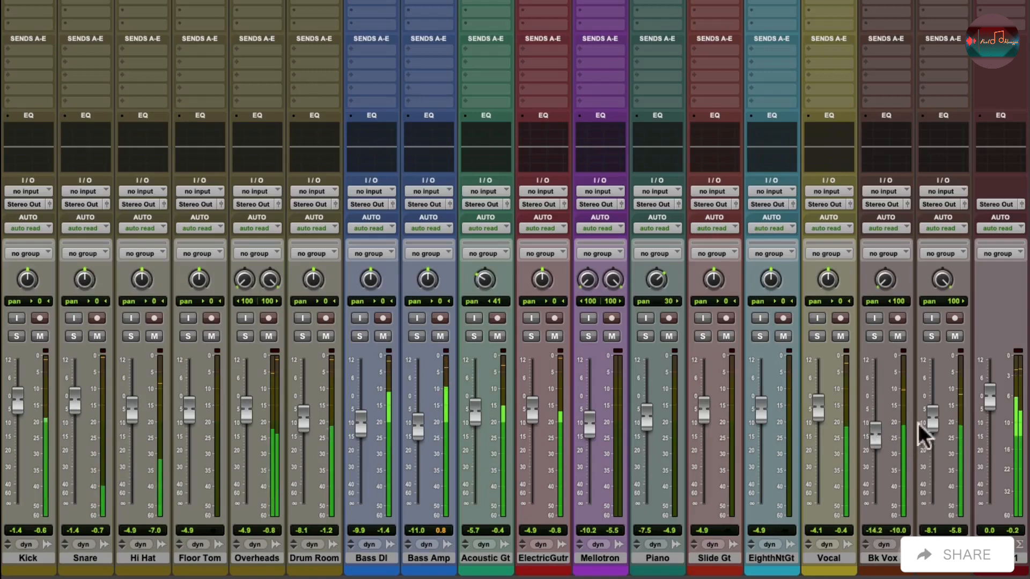
drag(935, 420, 932, 439)
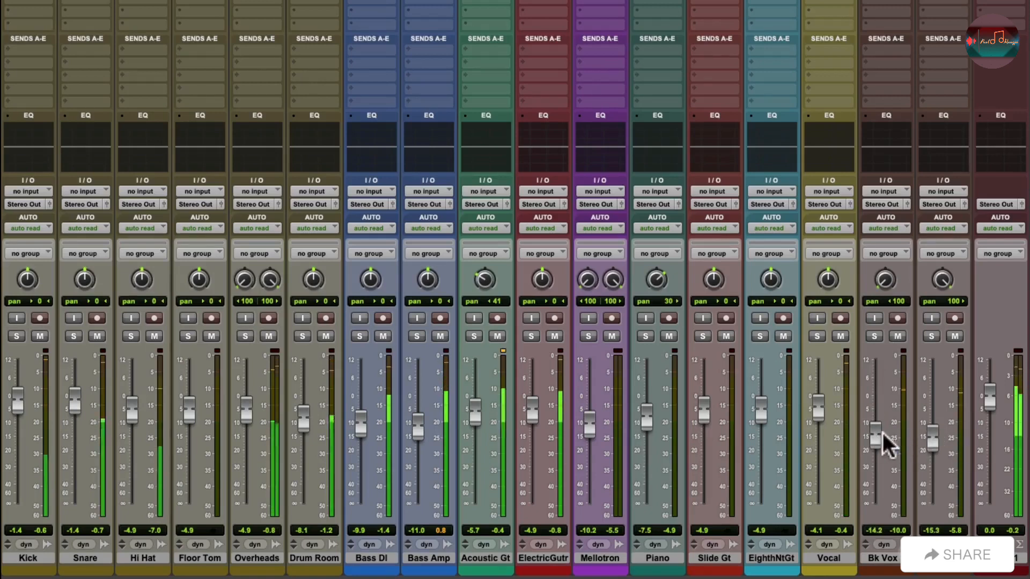
Lower the Bass Amp fader to -12.3 dB and set ElectricGutr to -10.5 dB with its pan at 40 right.
drag(410, 425, 416, 431)
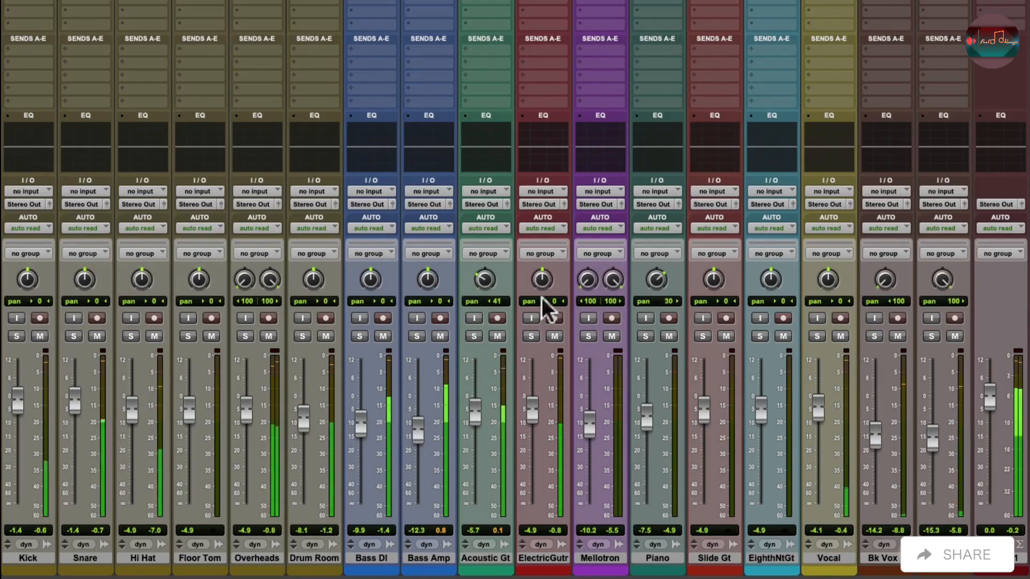
drag(541, 279, 539, 250)
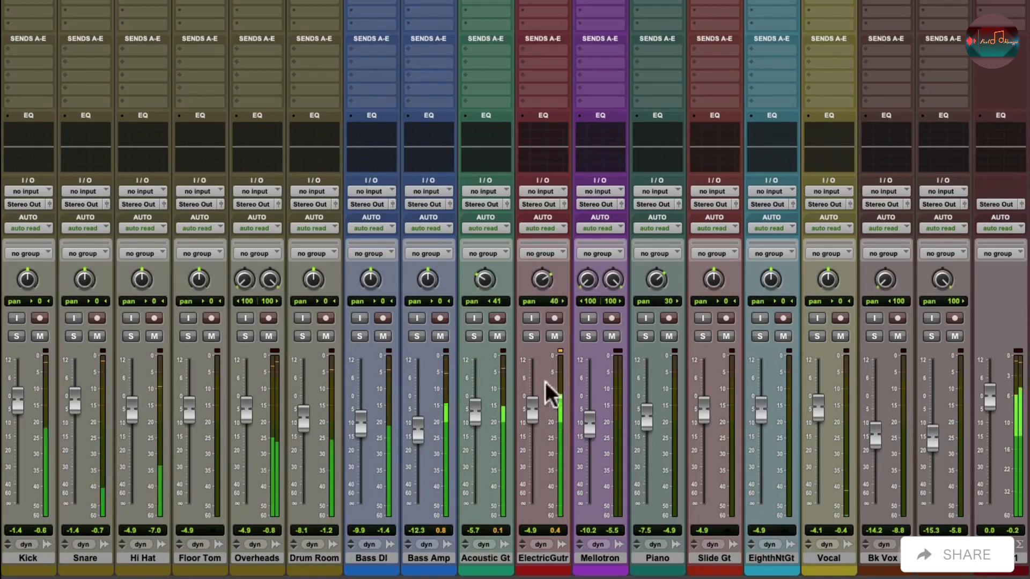
drag(533, 411, 532, 420)
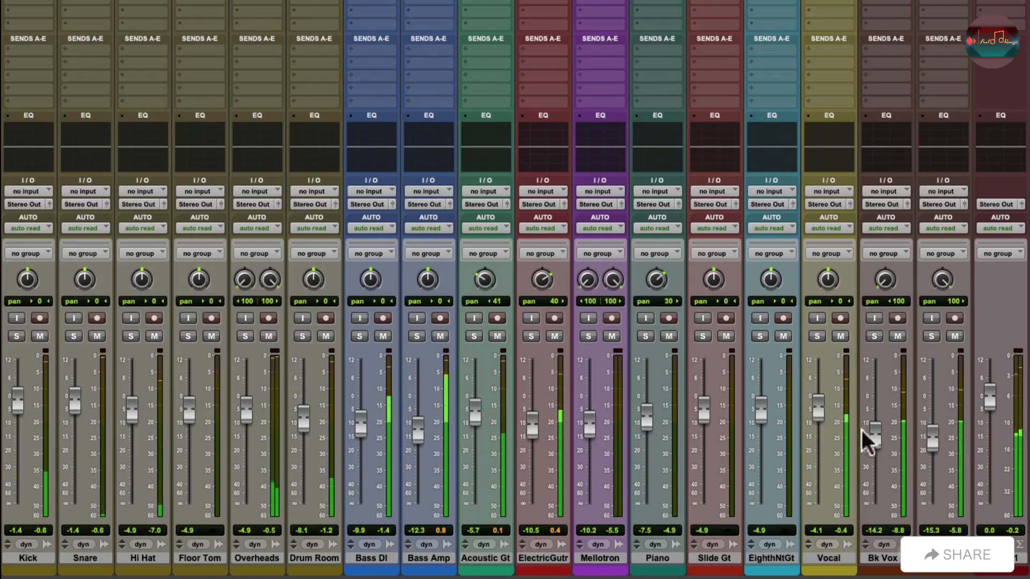
Set the faders to -2.7 dB for Vocal, -14.7 dB for Bk Vox 1 and -9.4 dB for Slide Gt, panning Slide Gt 31 left.
drag(818, 410, 817, 404)
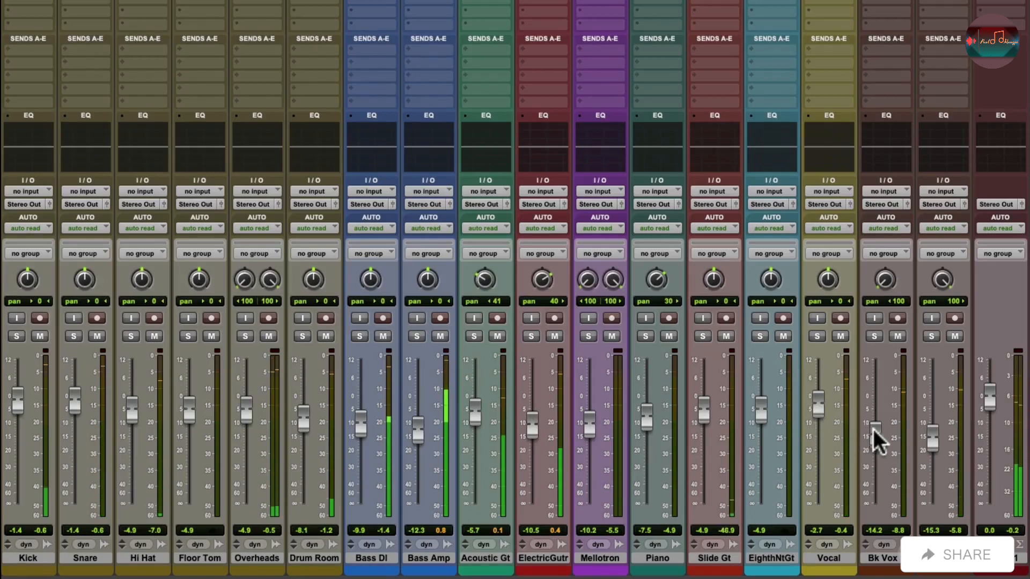
drag(873, 429, 874, 432)
drag(712, 406, 708, 419)
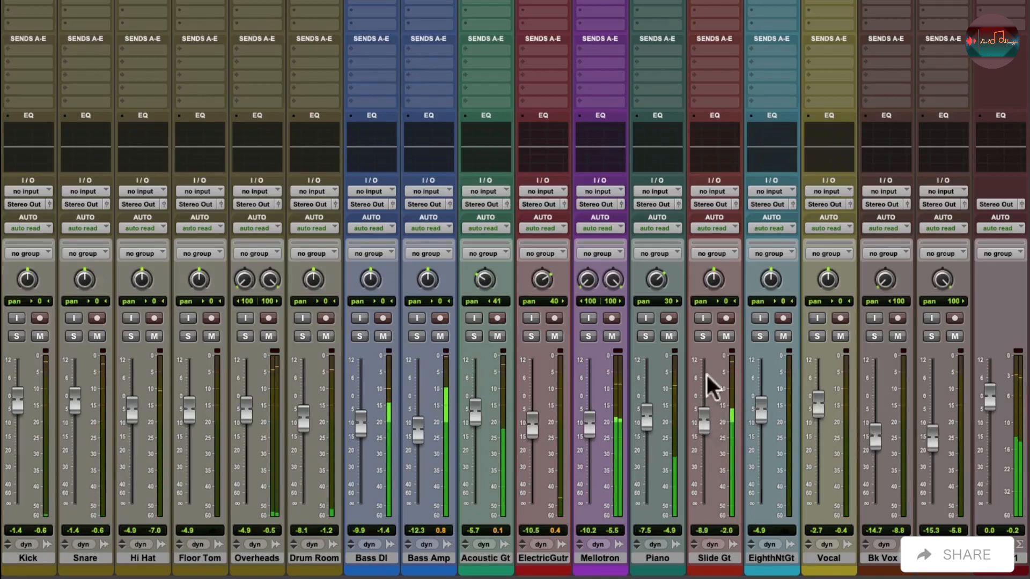
drag(709, 281, 705, 294)
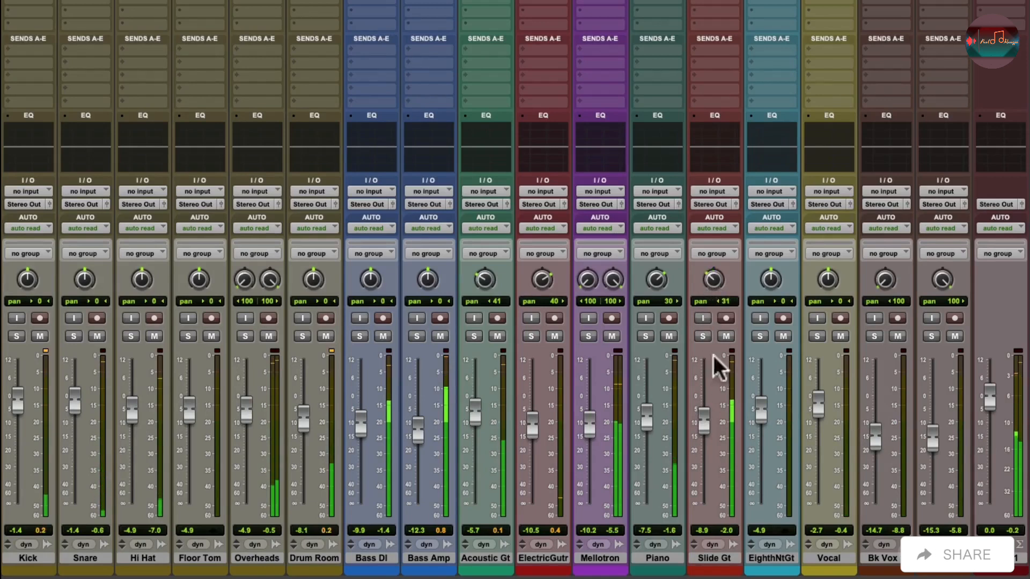
drag(702, 424, 701, 425)
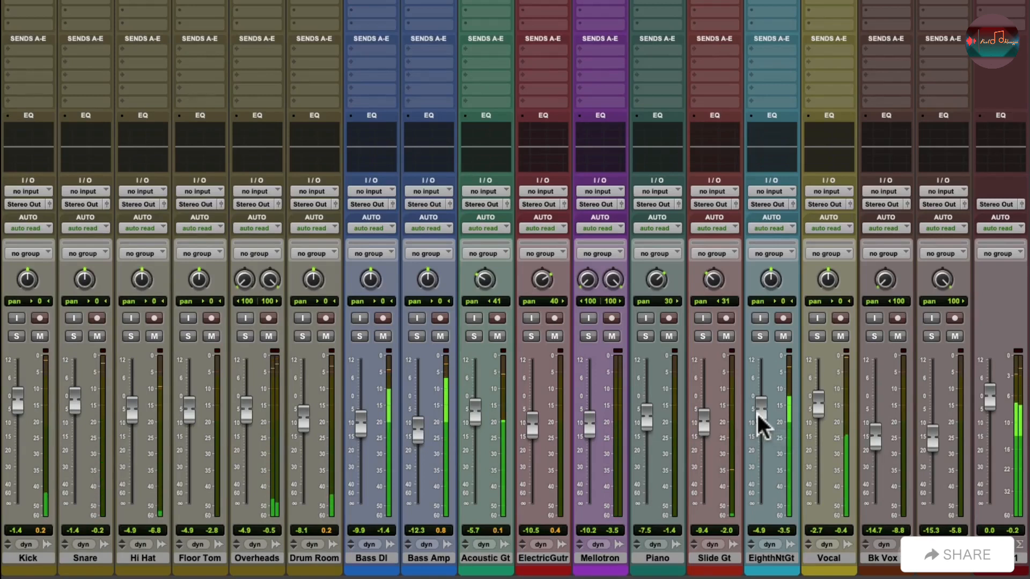
Lower EighthNtGt to -17.2 dB with its pan at 59 left, and raise the Piano fader to -6.8 dB.
drag(757, 415, 761, 429)
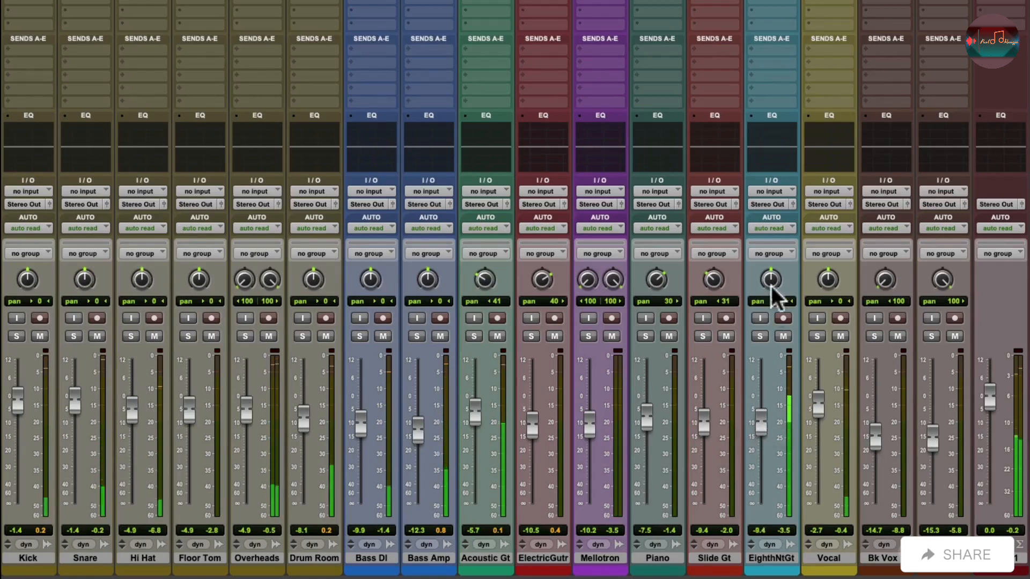
drag(766, 306, 764, 314)
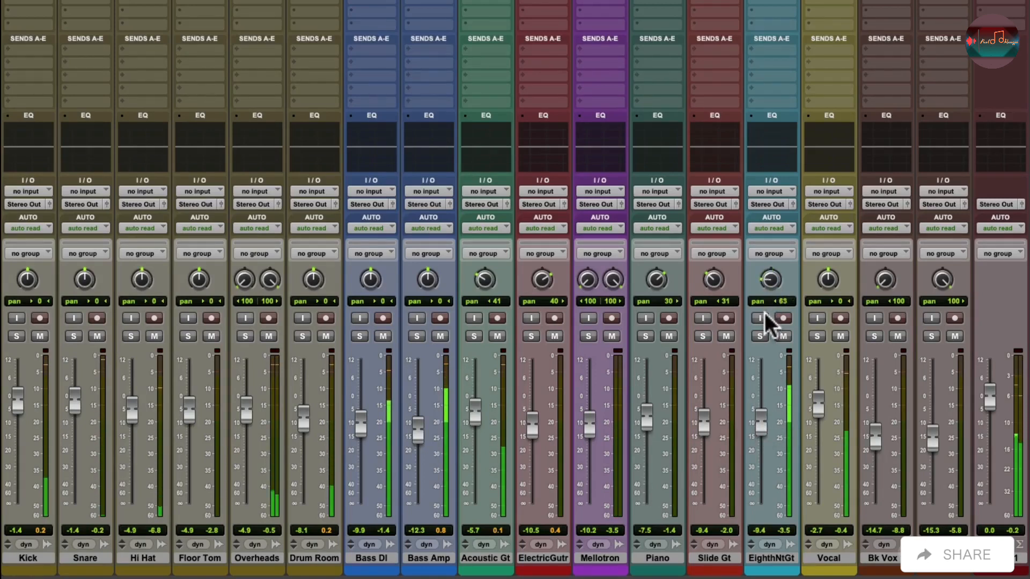
mouse_move(762, 420)
mouse_down()
mouse_move(761, 442)
mouse_move(761, 433)
mouse_up()
drag(649, 421, 650, 418)
drag(758, 434, 757, 443)
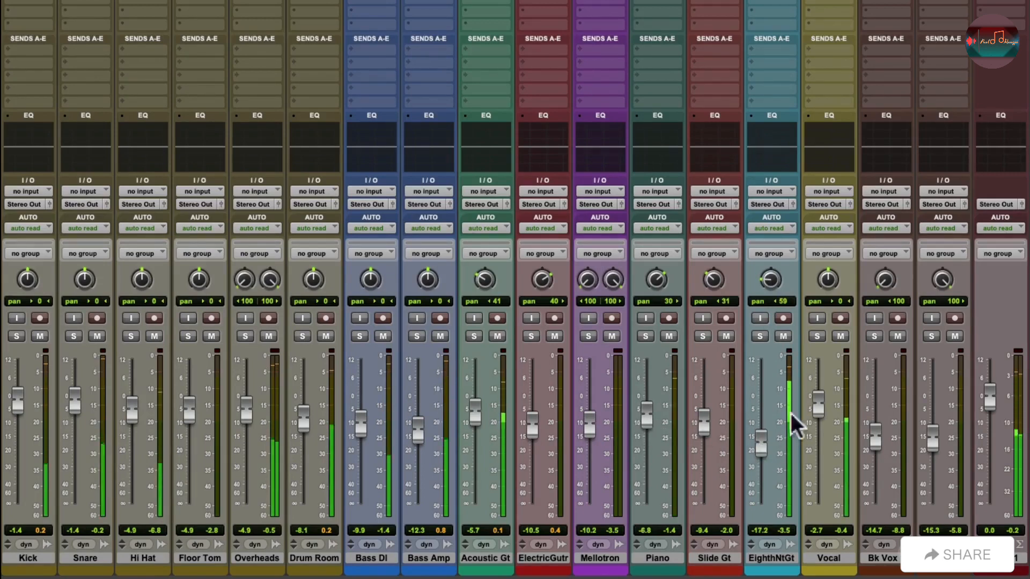
Set the faders to -2.2 dB for Vocal, -0.9 dB for Kick, -12.9 dB for Mellotron and -12.1 dB for Bass Amp.
drag(813, 404, 814, 404)
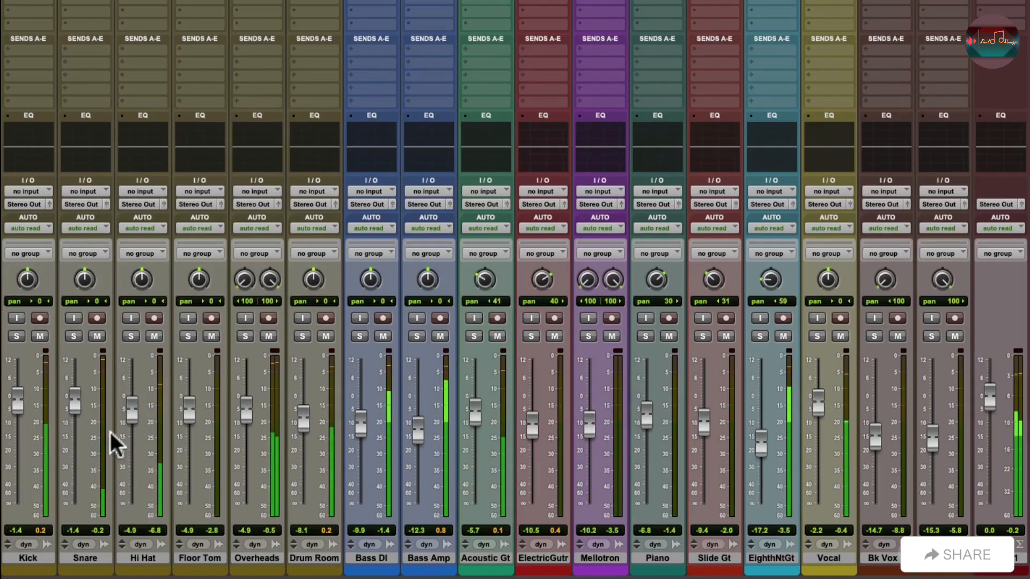
drag(19, 390, 18, 389)
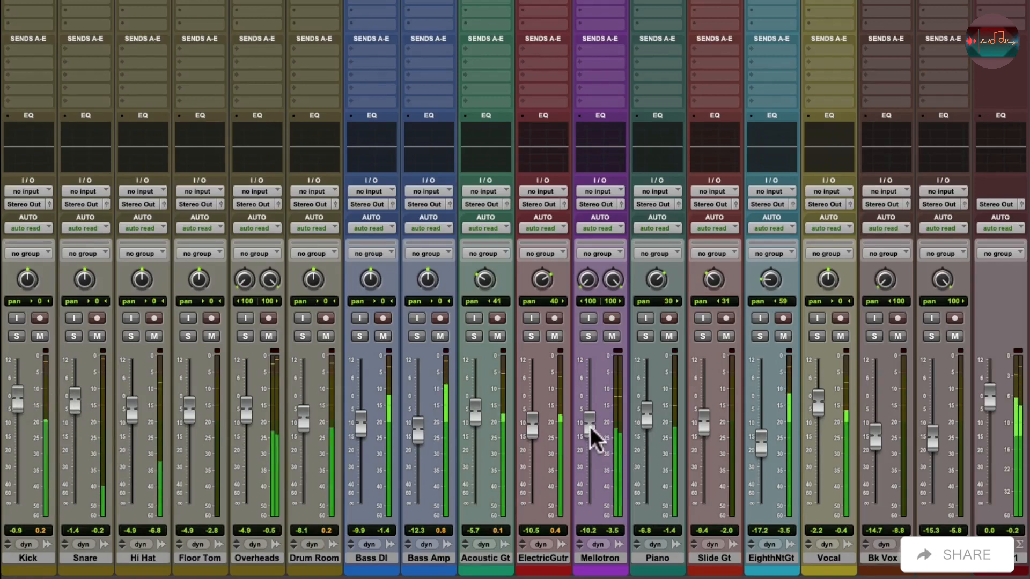
drag(590, 427, 584, 433)
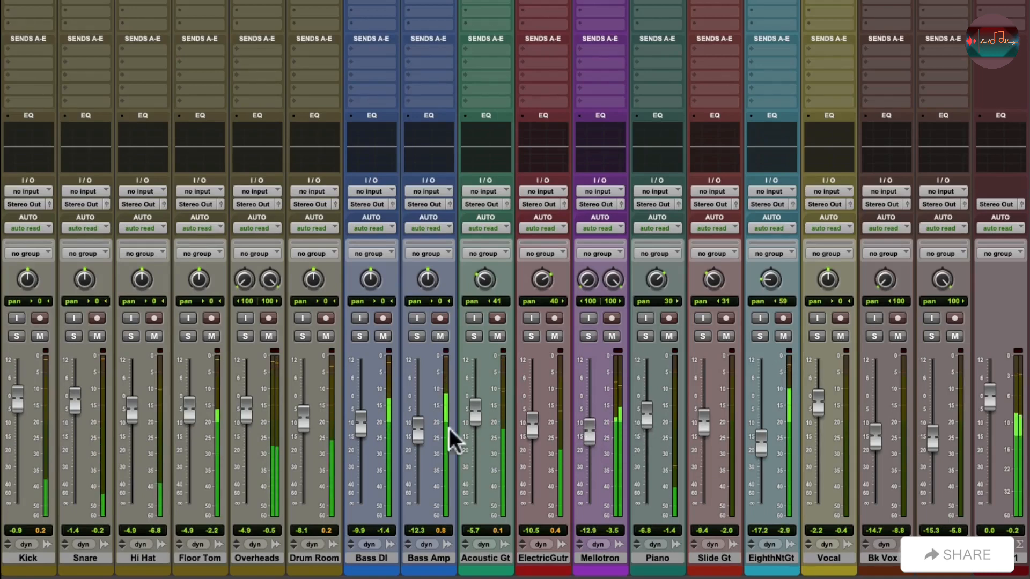
drag(418, 430, 418, 430)
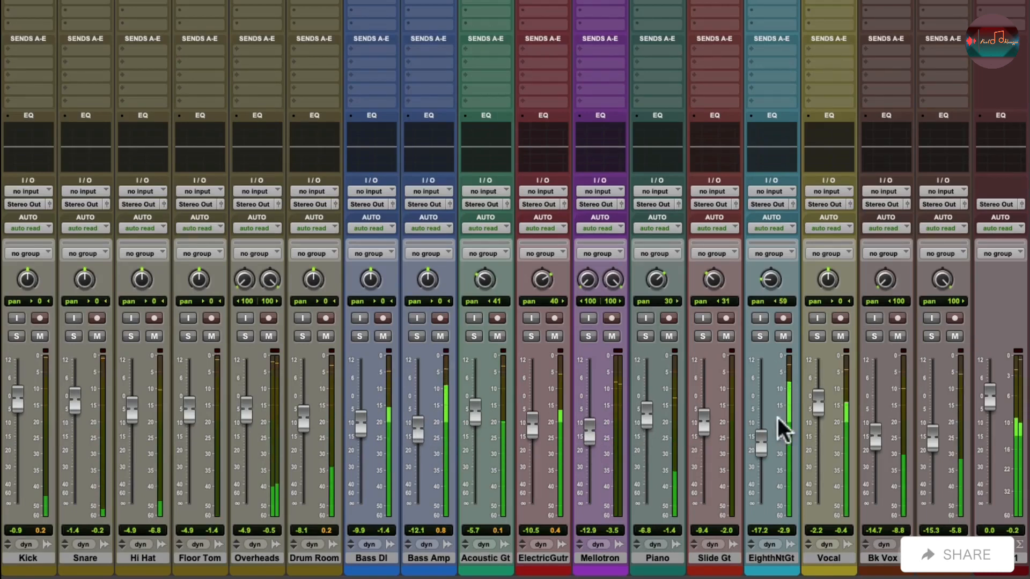
Lower the two backing vocal faders to -15.3 dB and -16.3 dB, and raise EighthNtGt to -15.0 dB.
drag(935, 431, 877, 436)
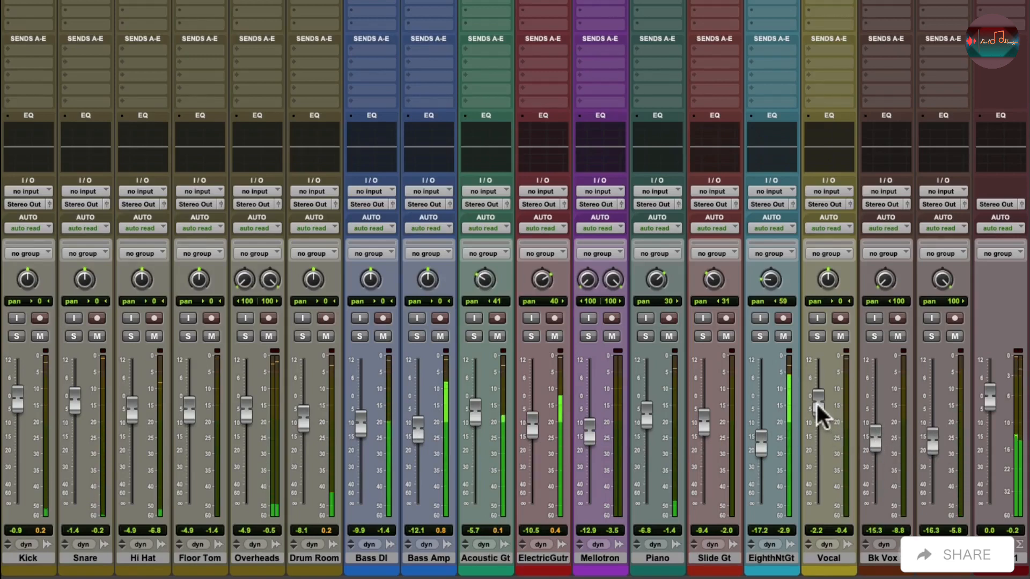
drag(816, 404, 815, 404)
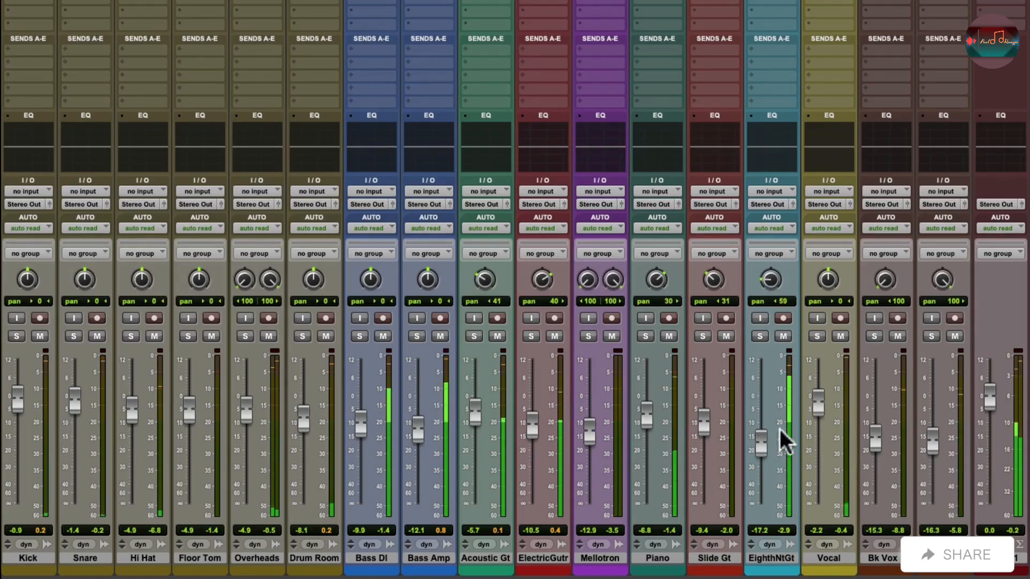
mouse_move(760, 443)
mouse_down()
mouse_move(758, 427)
mouse_move(755, 438)
mouse_up()
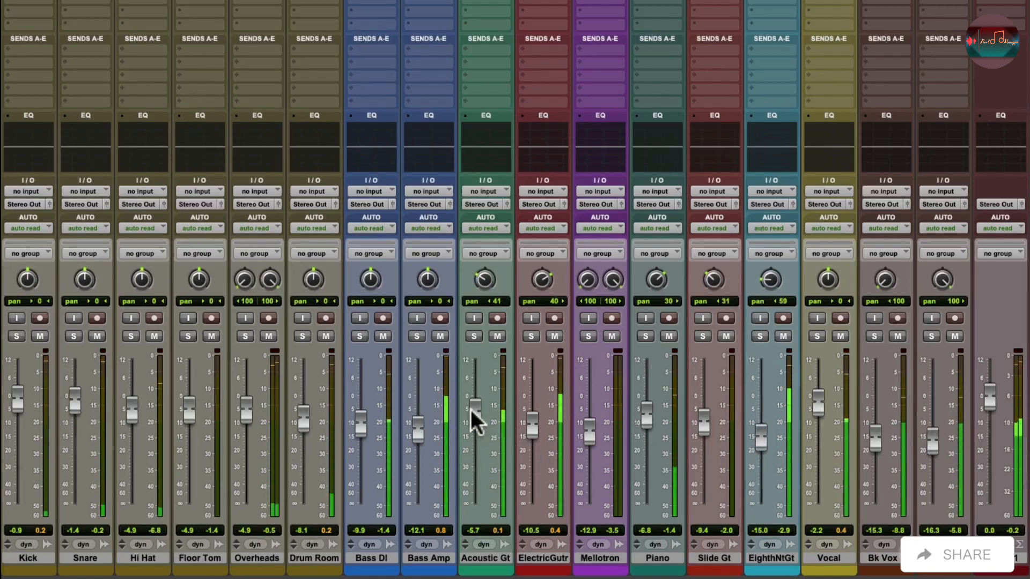
Pan Acoustic Gt 49 left and Slide Gt 39 left, and set Bass Amp to -12.6 dB and Bass DI to -9.4 dB.
drag(477, 276, 482, 279)
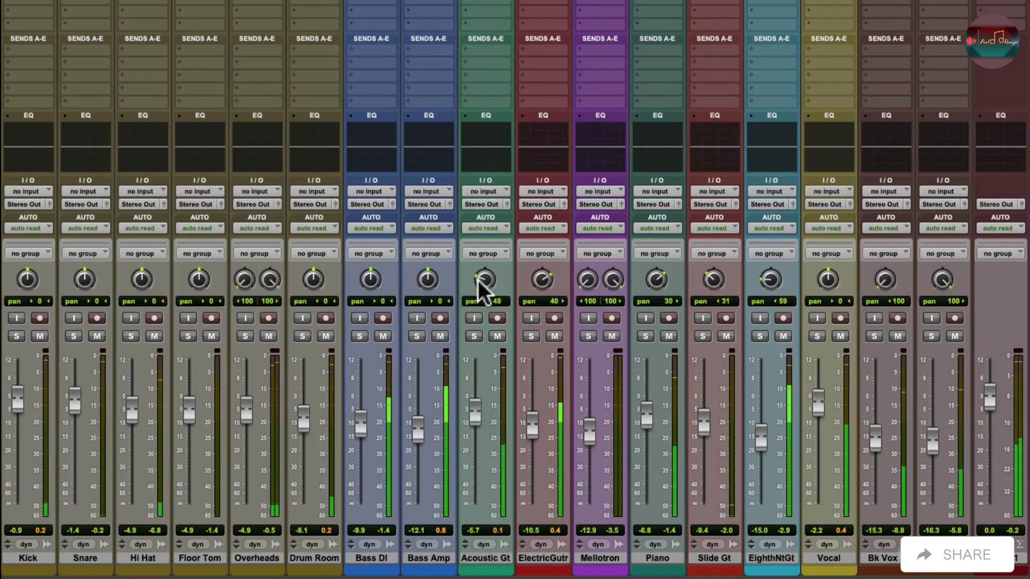
drag(421, 423, 421, 431)
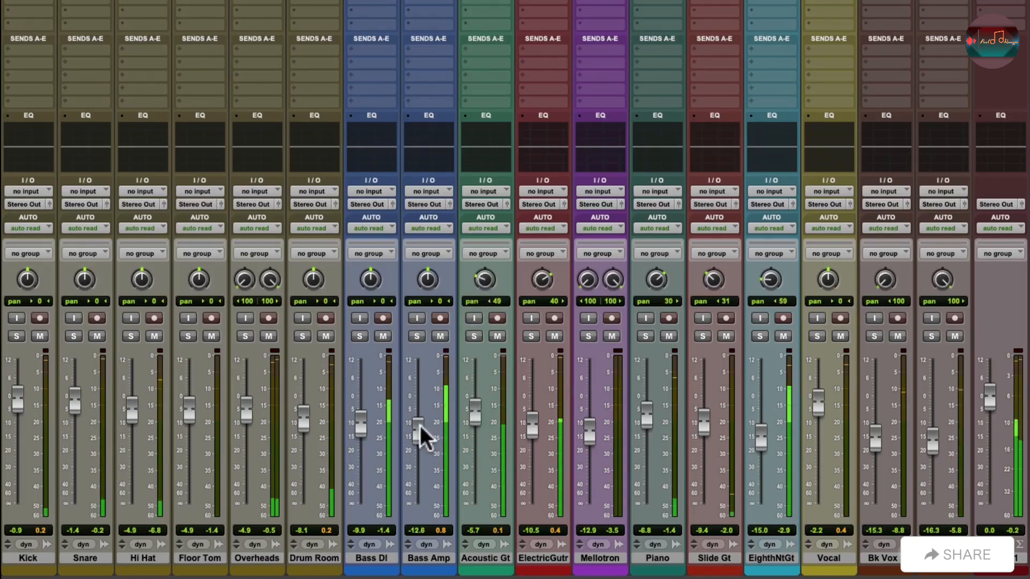
drag(358, 424, 358, 421)
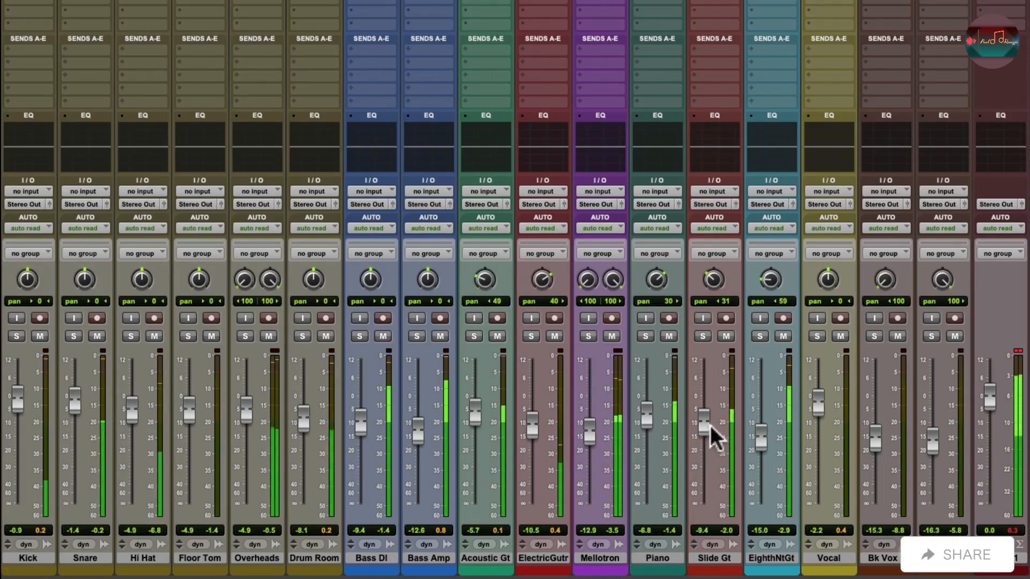
drag(710, 281, 713, 294)
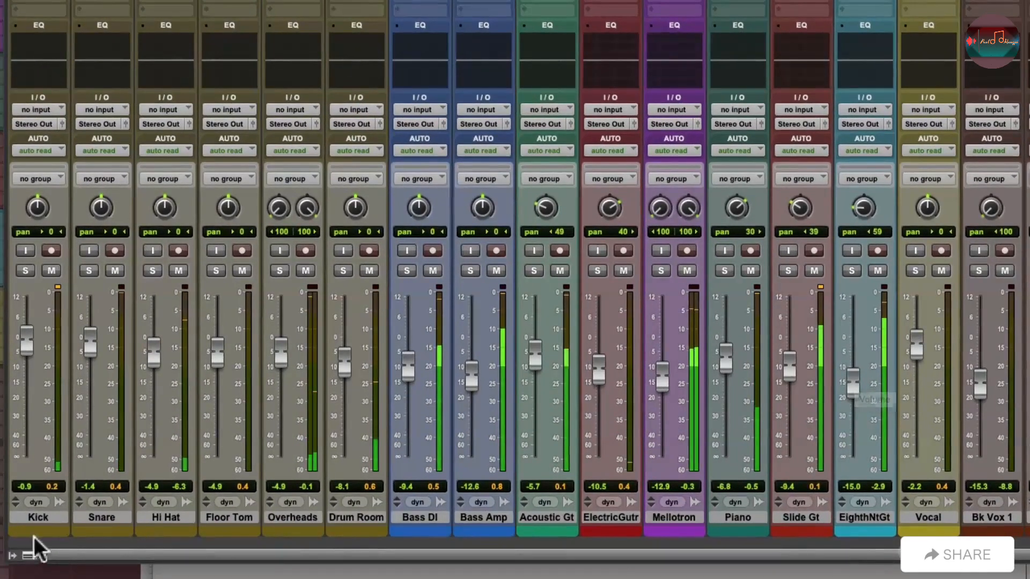
Activate the temp group and lower all its faders together by about 0.8 dB, bringing Kick to -1.7 dB.
click(14, 553)
click(50, 318)
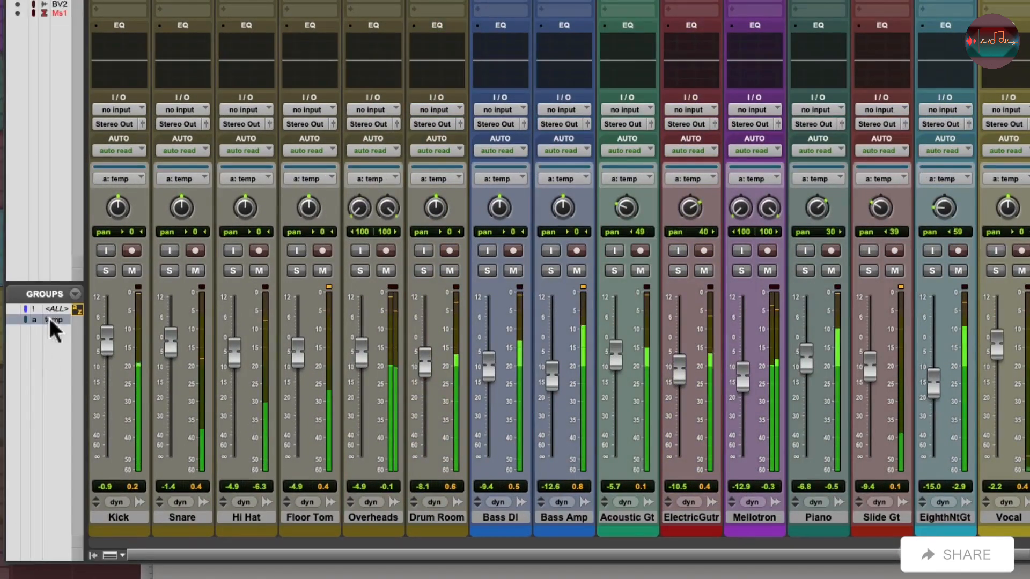
click(93, 554)
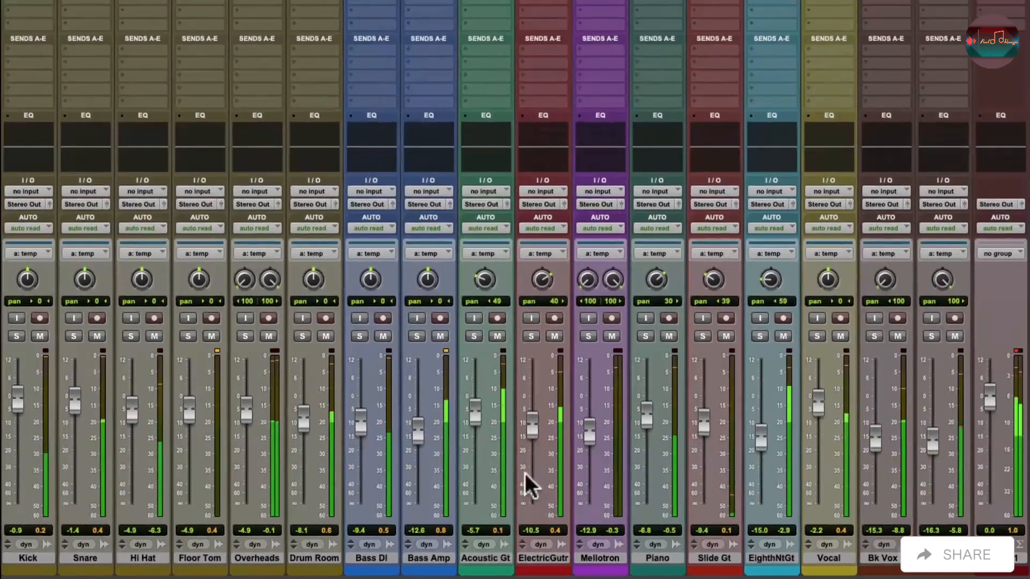
drag(534, 429, 532, 433)
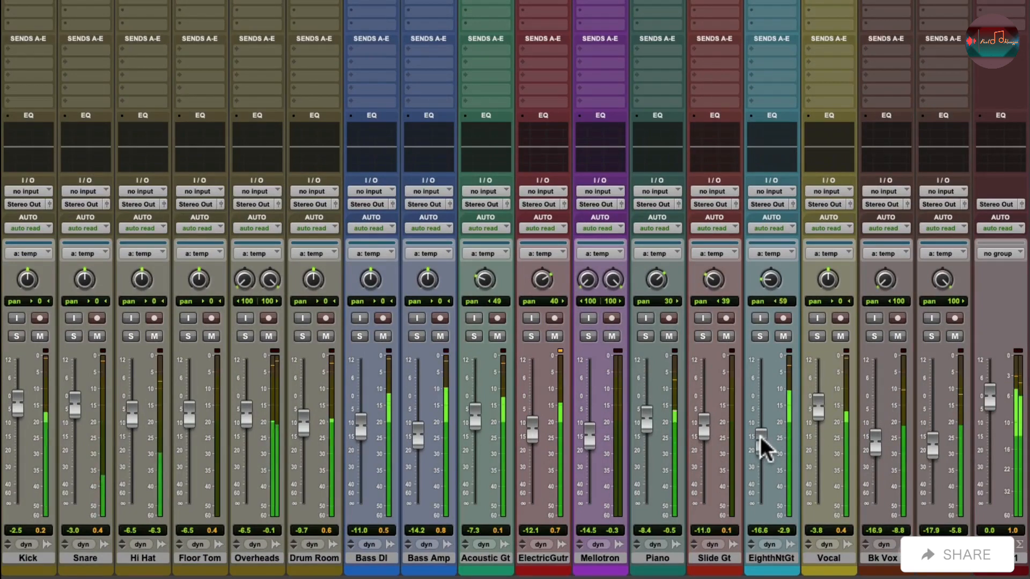
drag(760, 437, 760, 436)
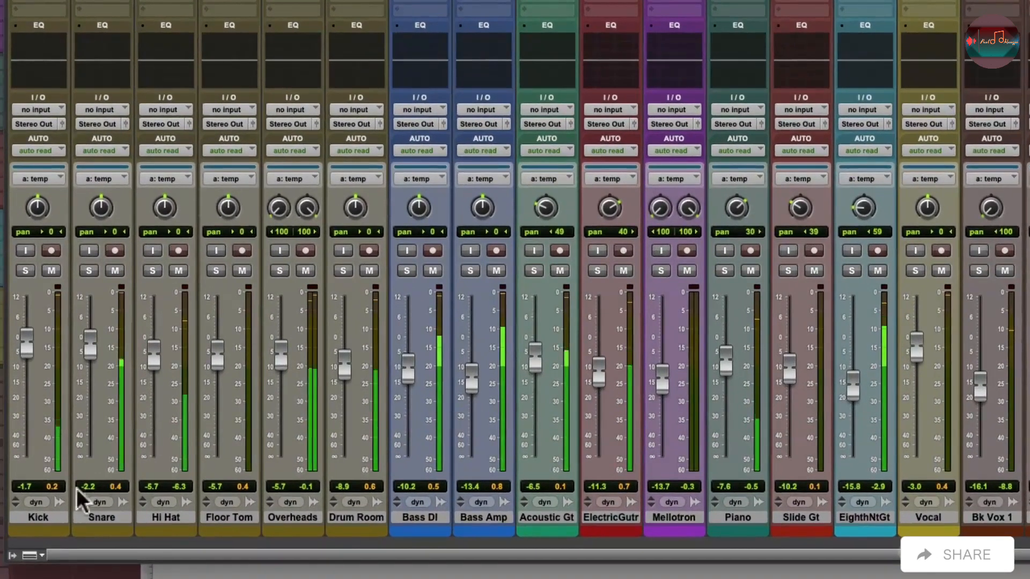
Deactivate the temp group so the faders move independently, and hide the mixer's track and group lists again.
click(11, 555)
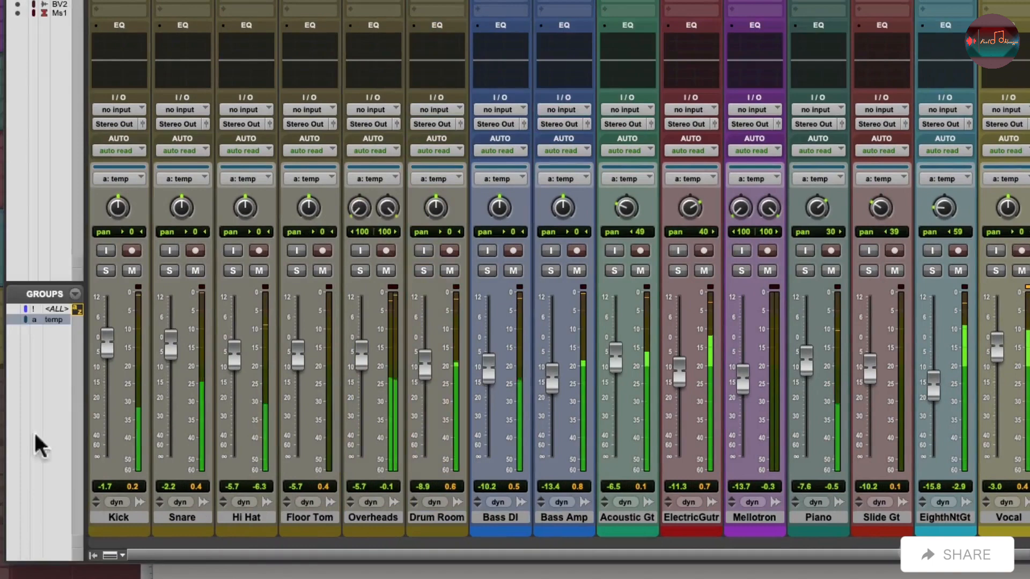
click(52, 318)
click(93, 556)
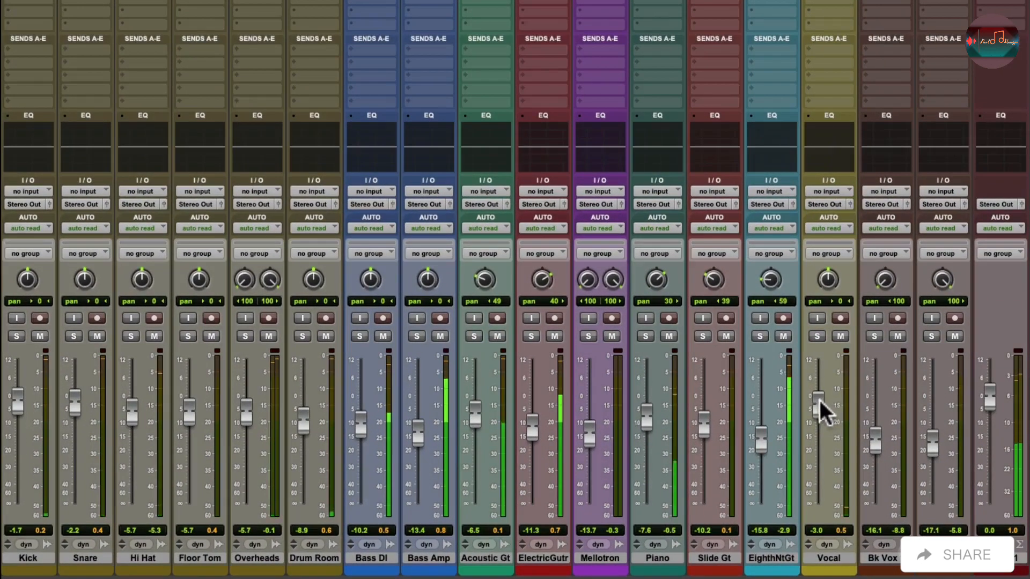
Fine-tune the Vocal fader, bringing it down to -4.6 dB.
drag(820, 400, 813, 401)
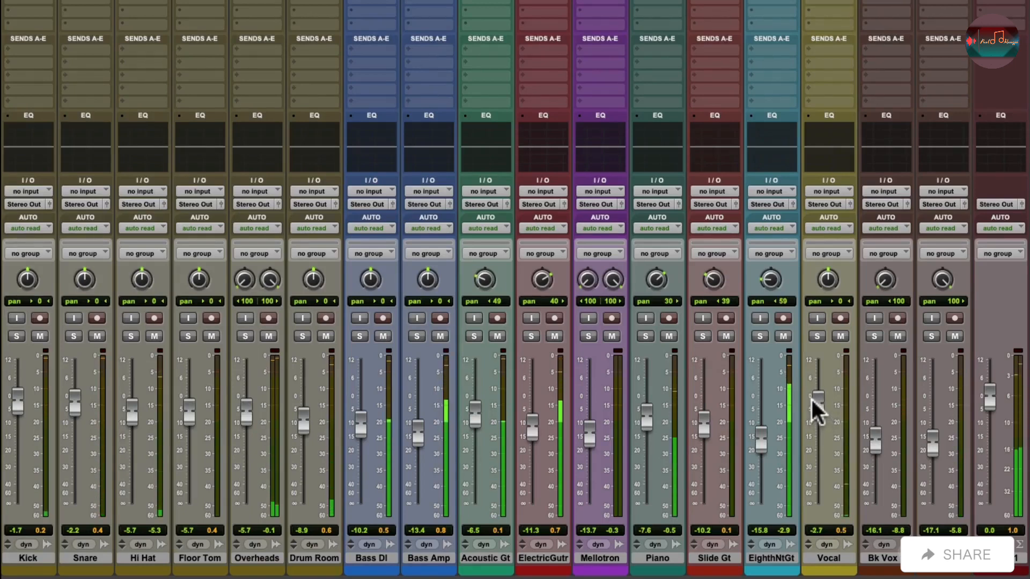
drag(812, 400, 811, 400)
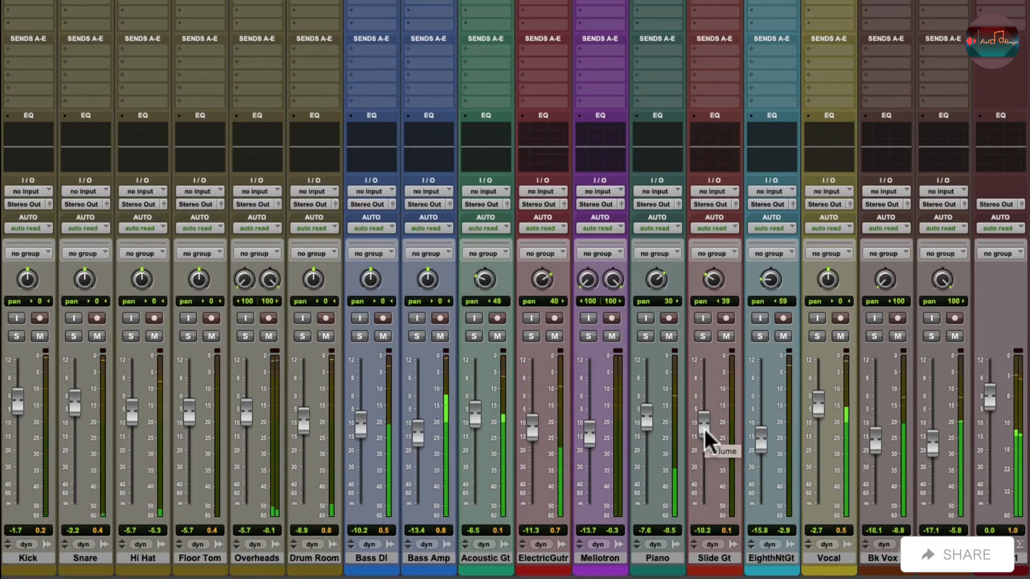
drag(816, 411, 815, 411)
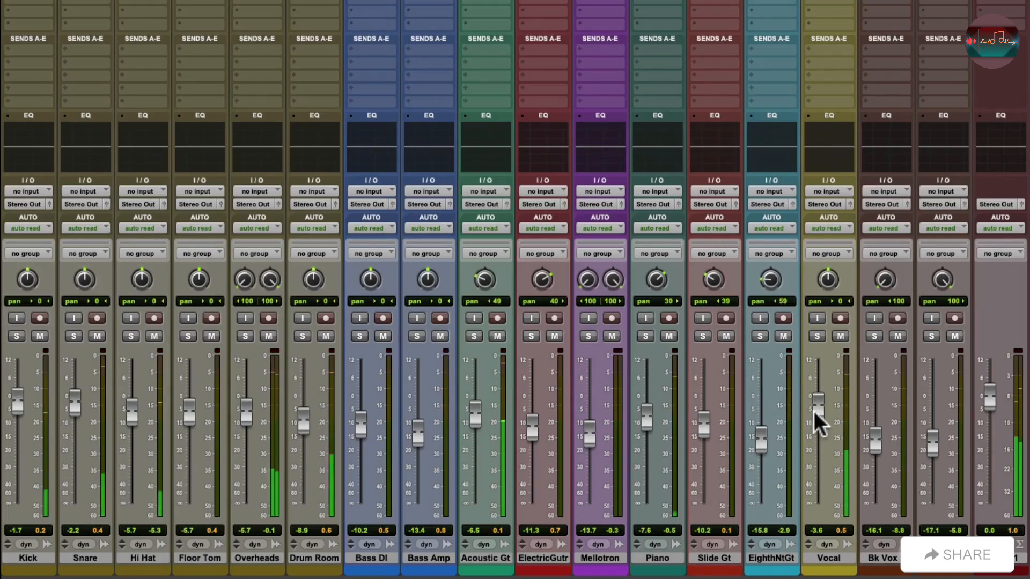
drag(813, 411, 809, 414)
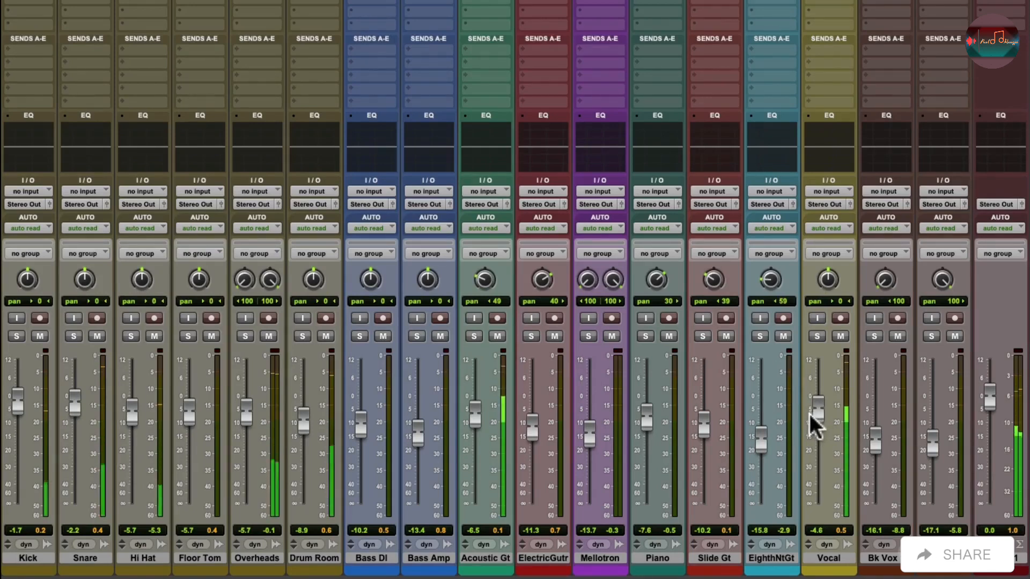